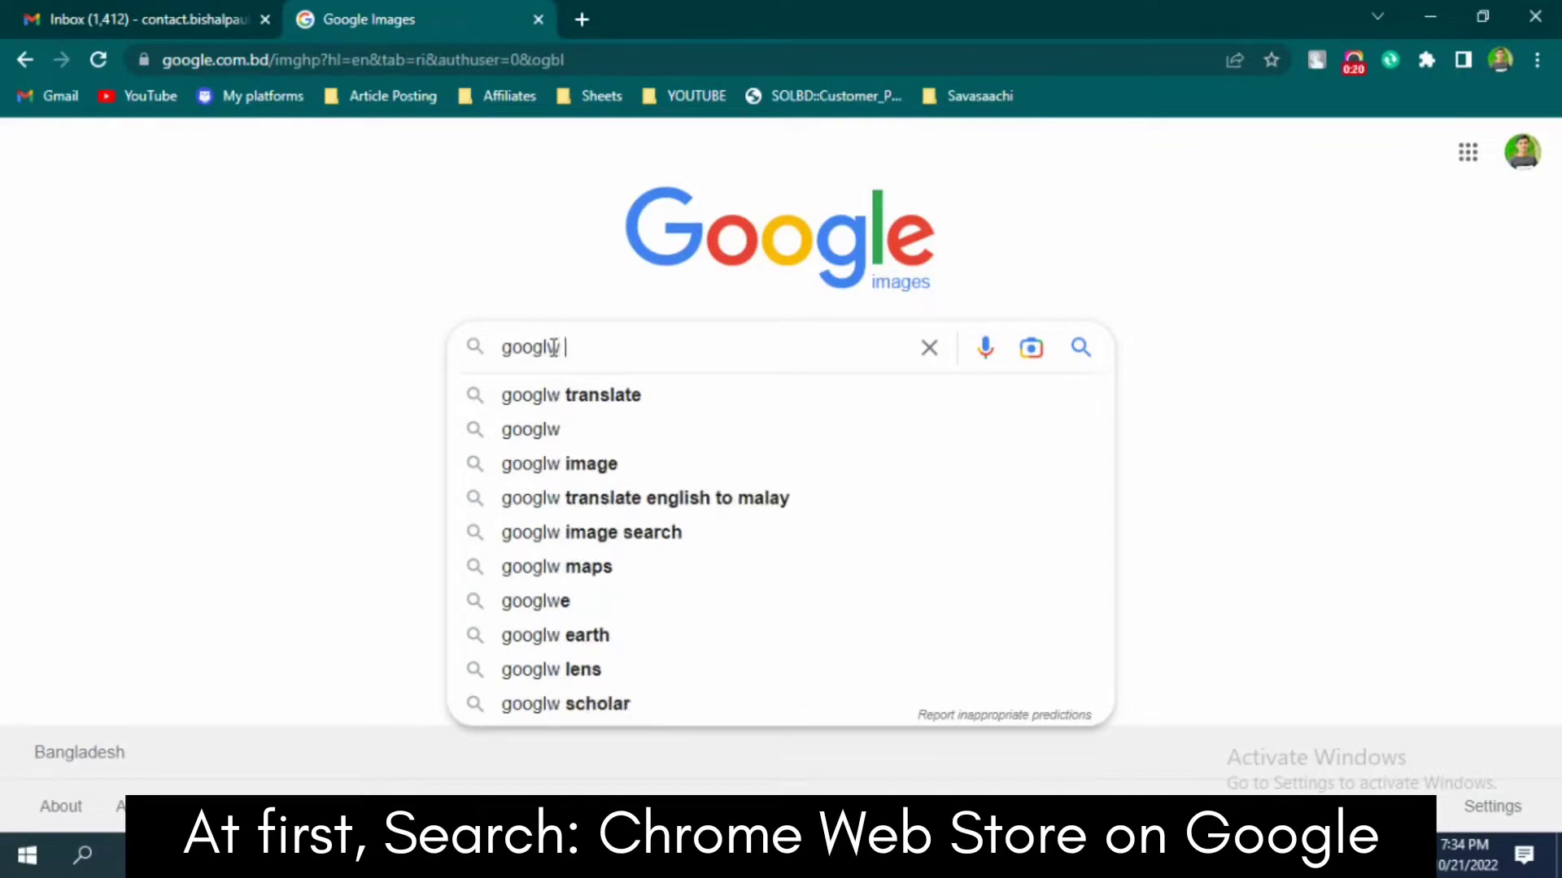
# Search Google for "google web store" and open the Chrome Web Store from the general web results
pyautogui.write('webstore')
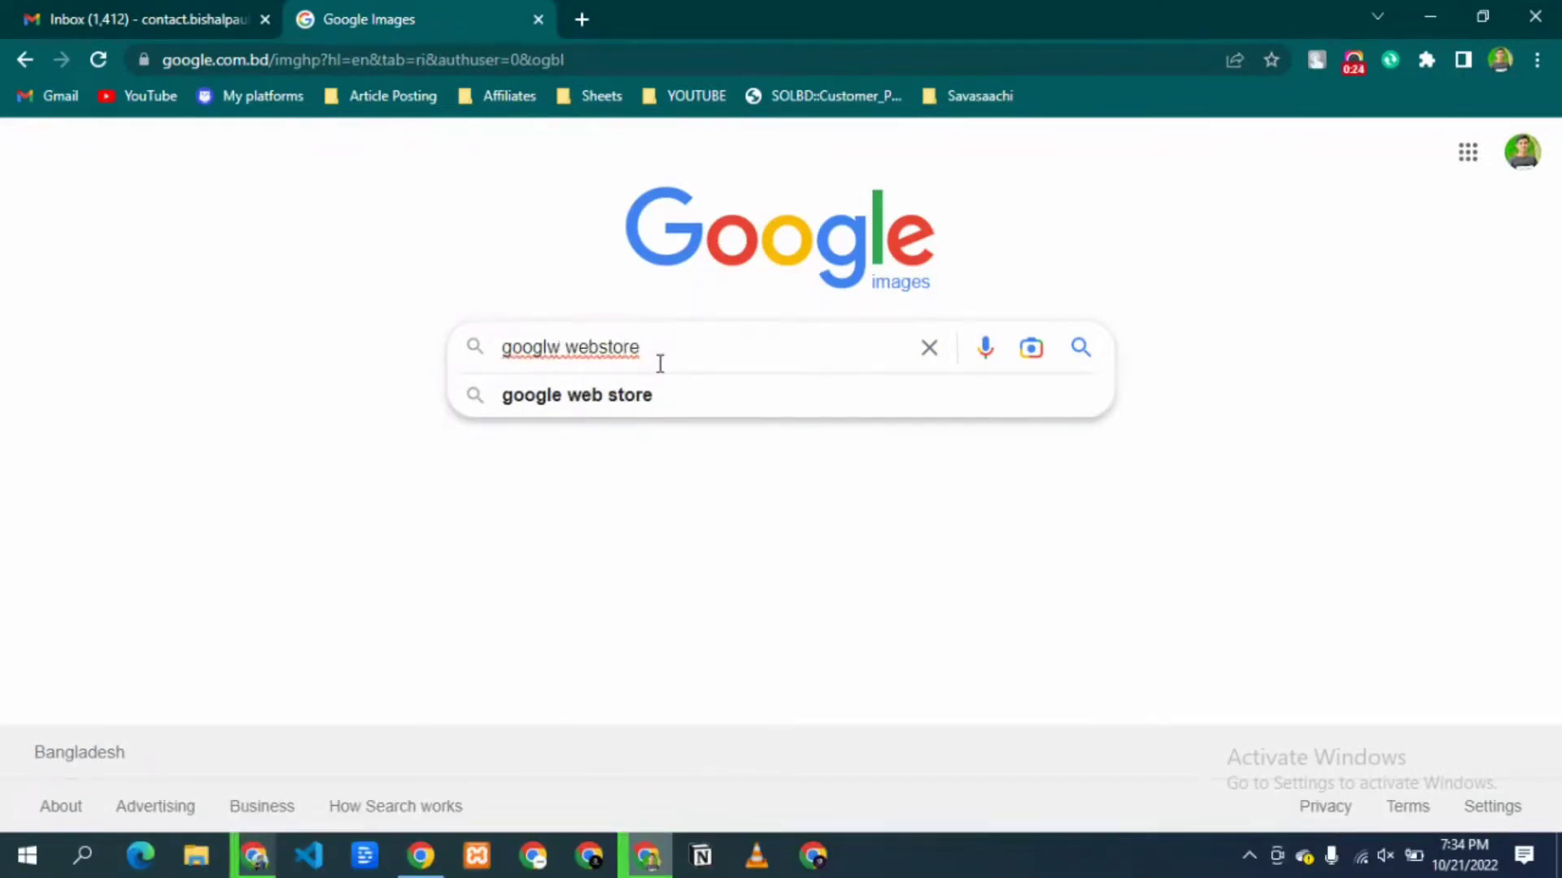
pyautogui.click(586, 398)
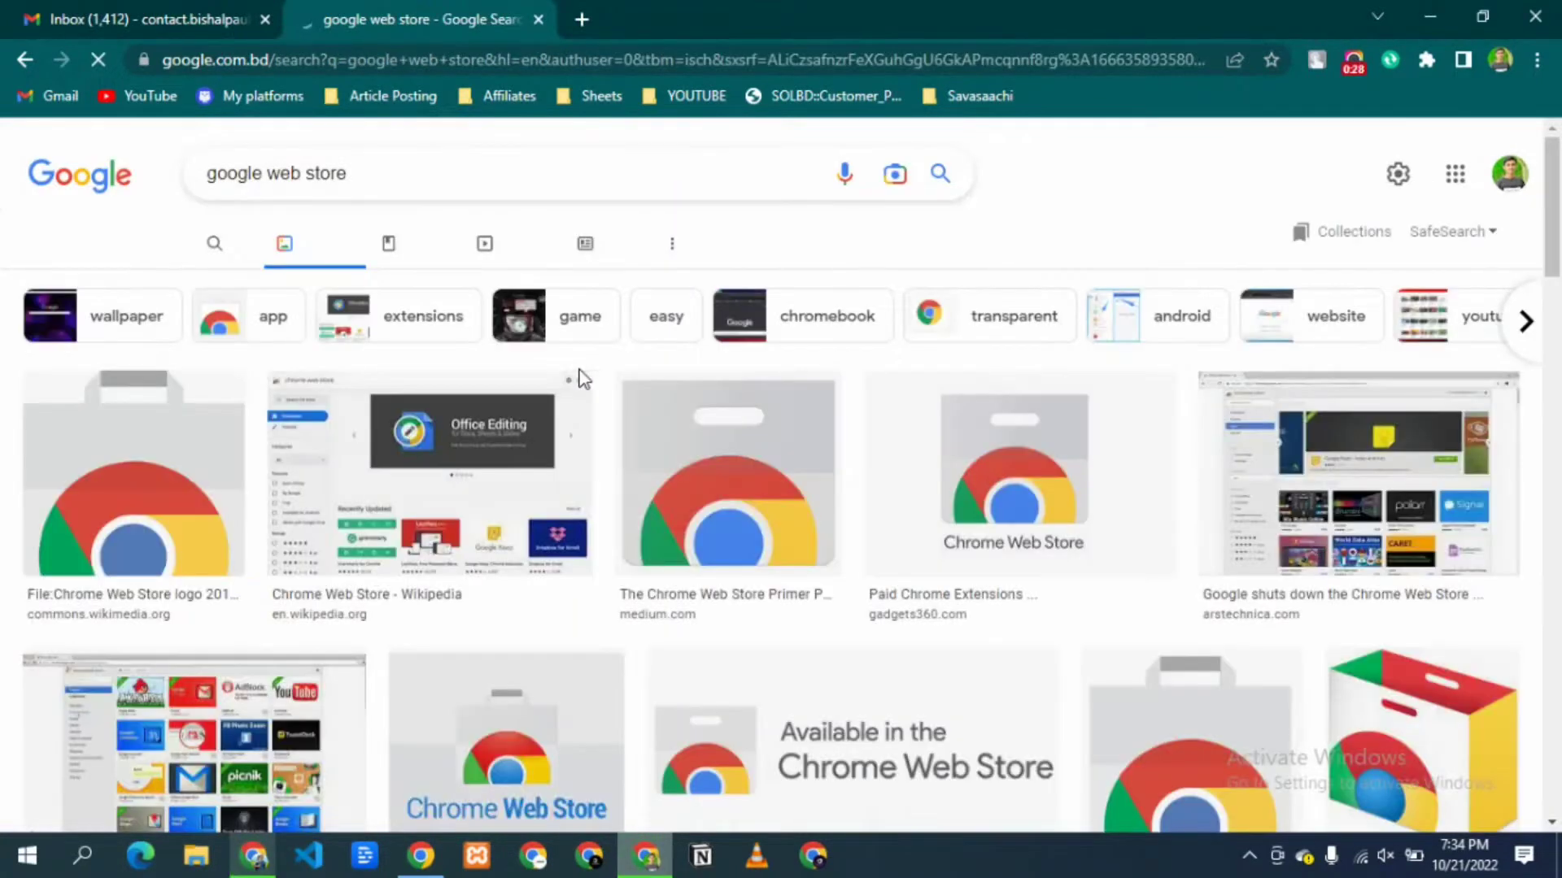
pyautogui.click(218, 249)
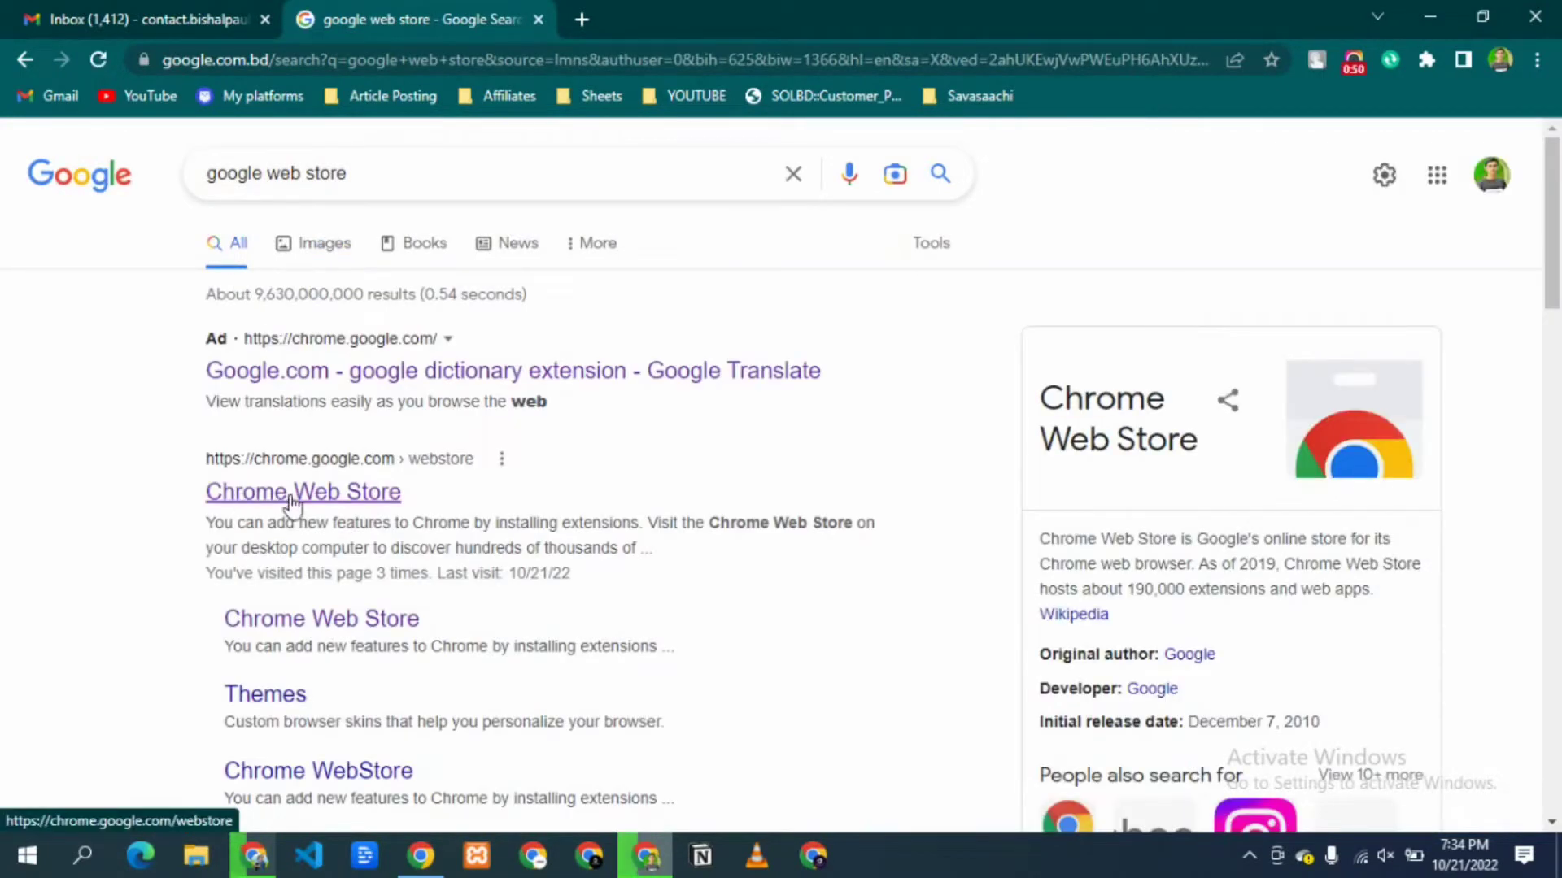
pyautogui.click(251, 495)
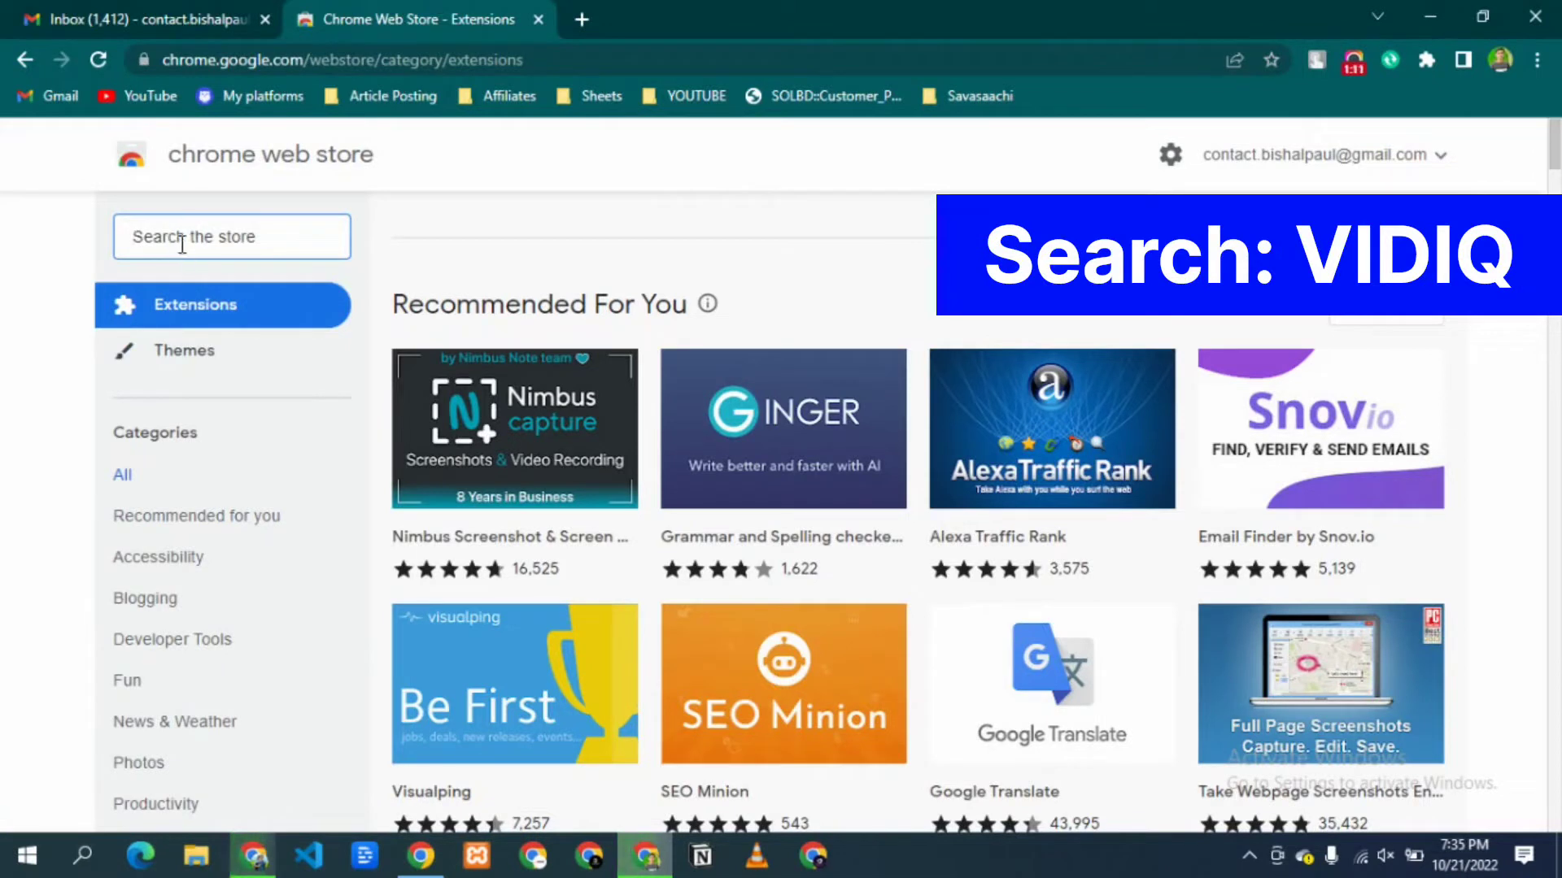
# Search the Chrome Web Store for "vidiq" and open the vidIQ Vision for YouTube extension page
pyautogui.write('e')
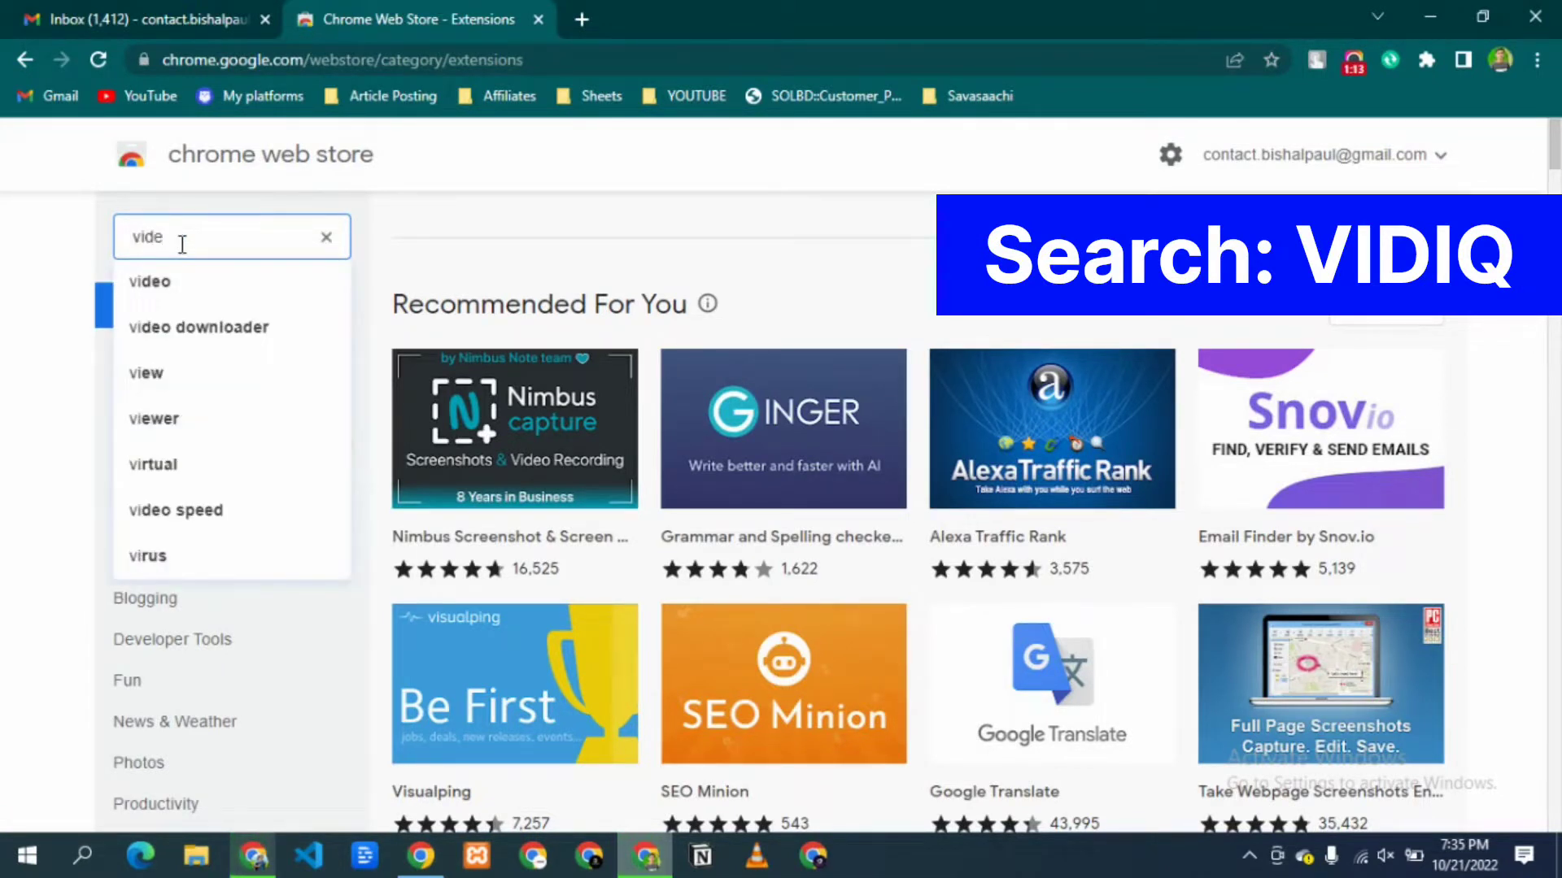
pyautogui.press('BackSpace')
pyautogui.write('iq')
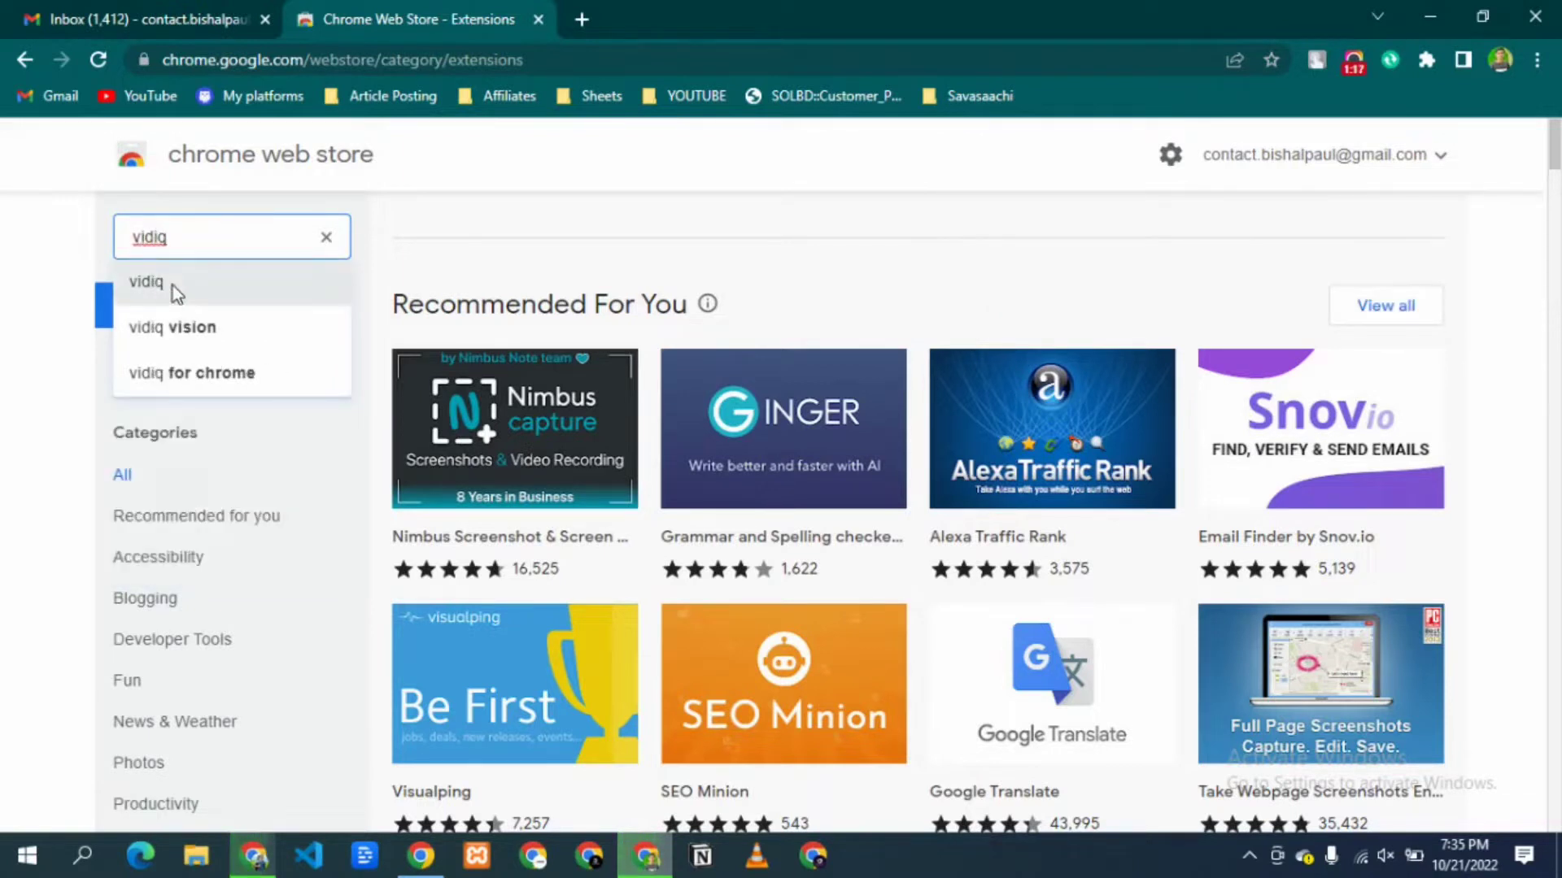
pyautogui.click(173, 285)
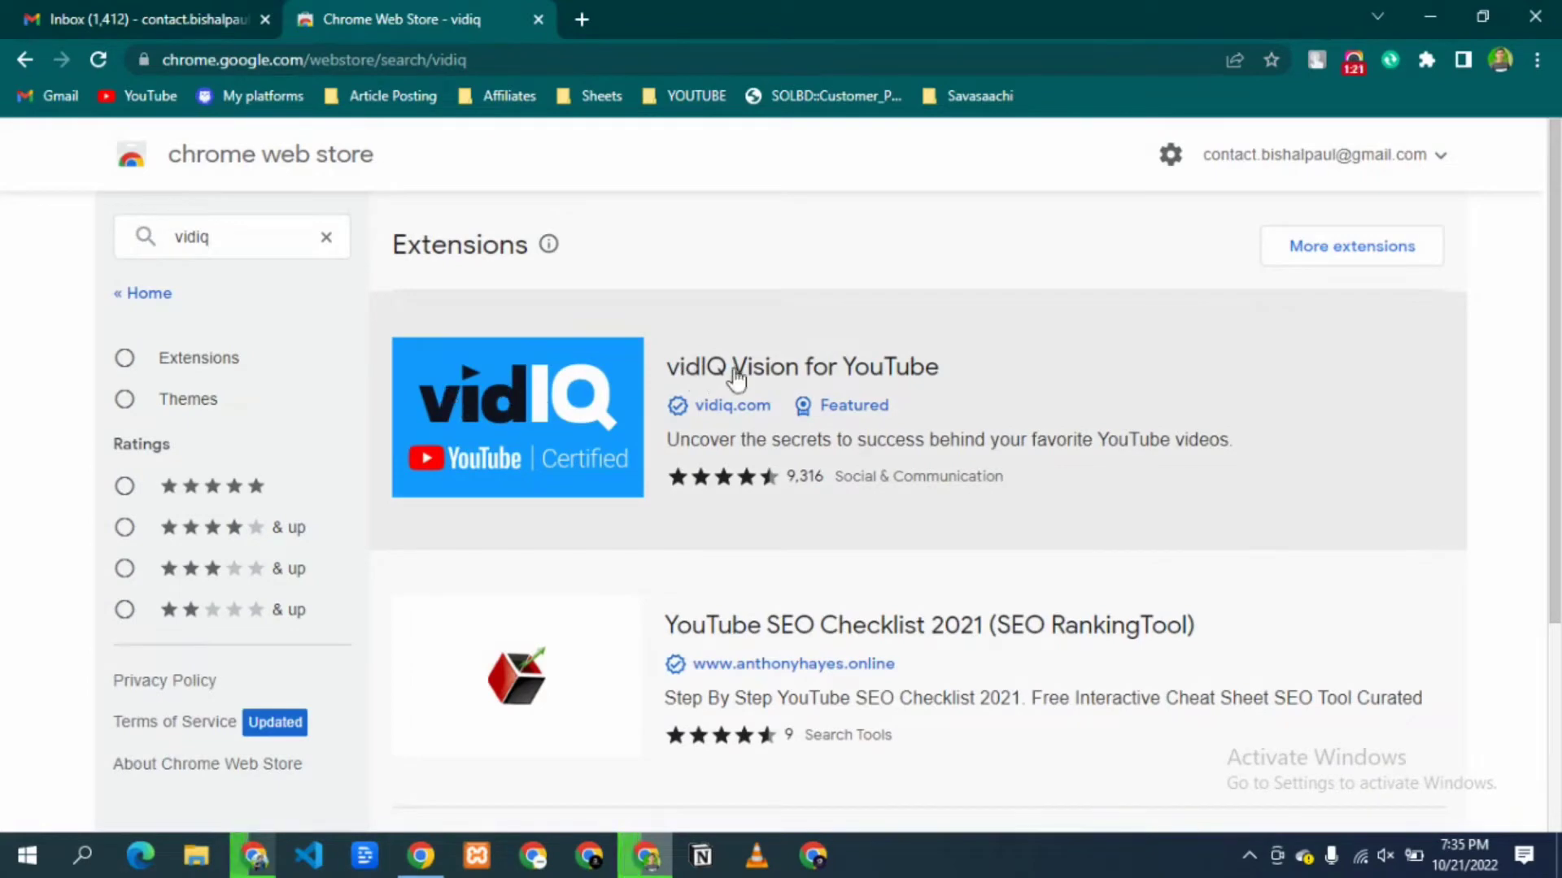
pyautogui.click(773, 377)
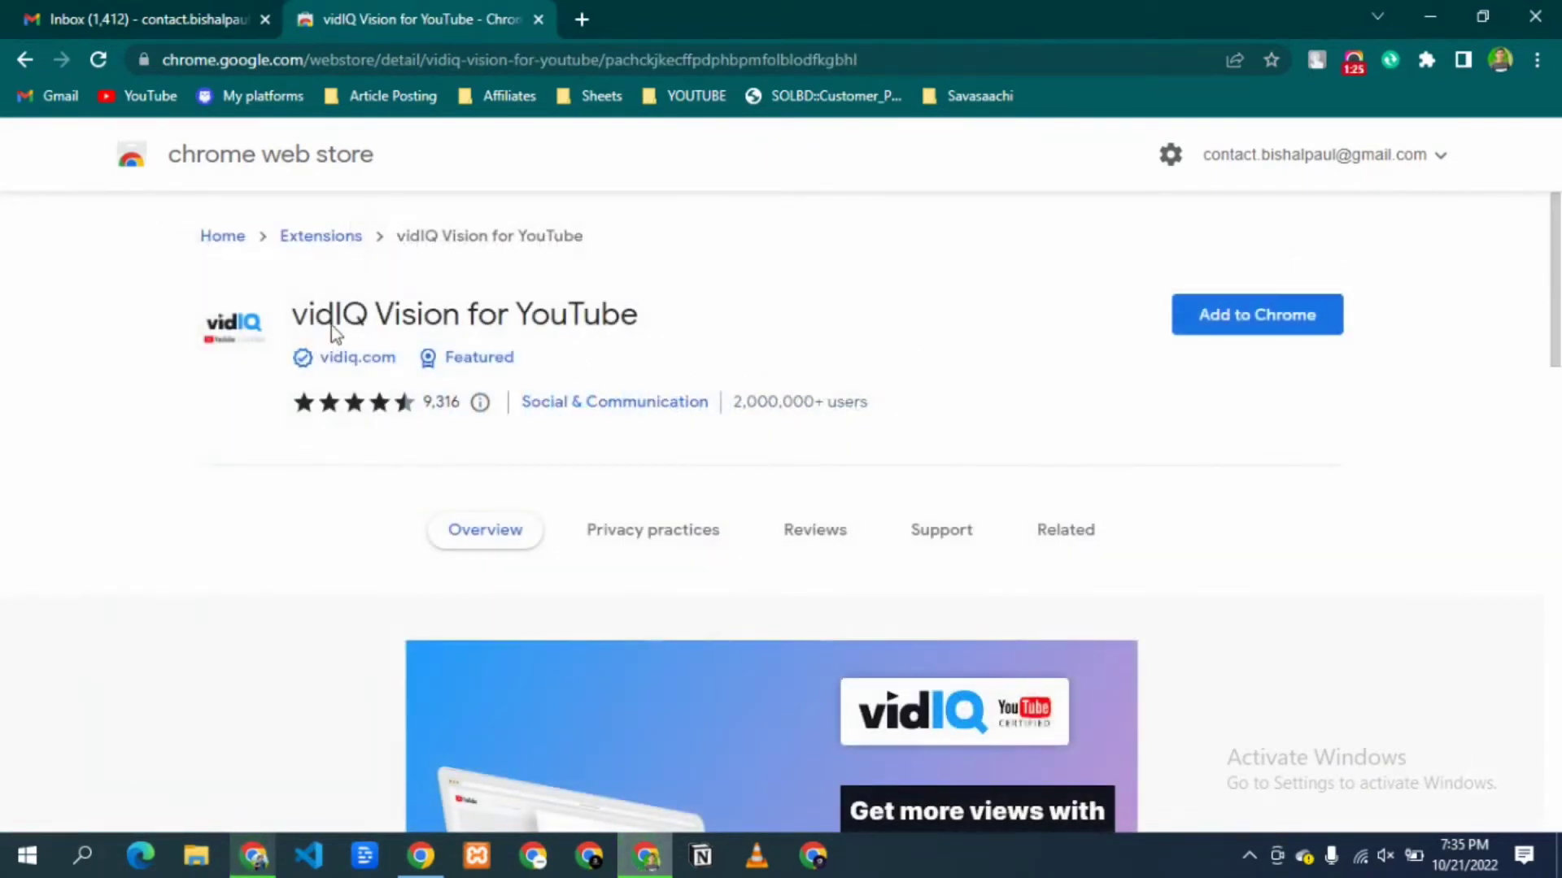
# Add the vidIQ Vision for YouTube extension to Chrome and sign up for vidIQ with the first listed Google account
pyautogui.tripleClick(430, 316)
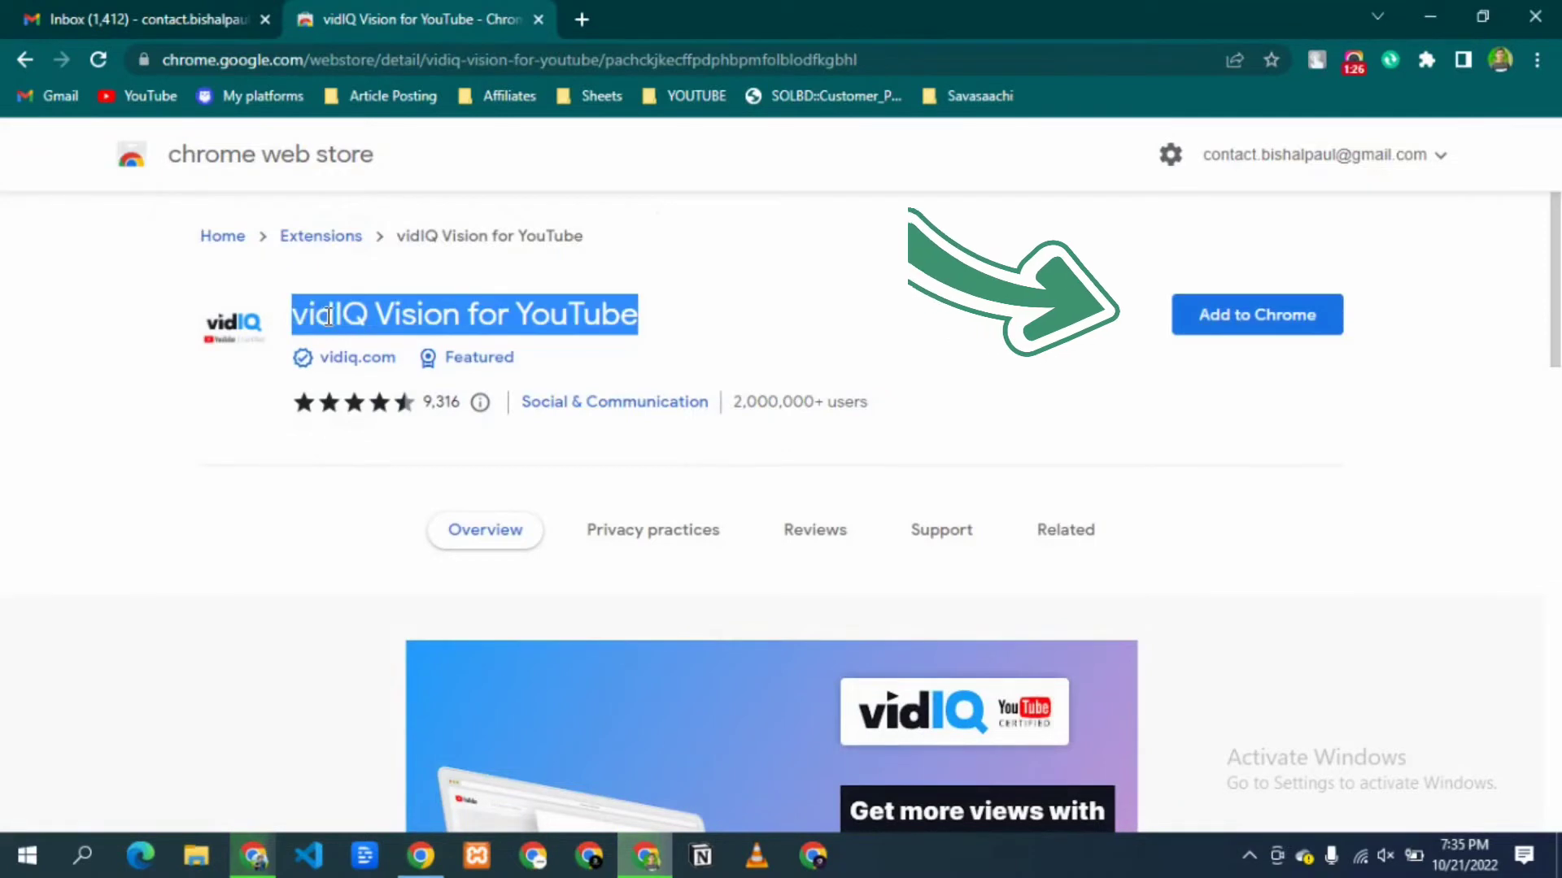
pyautogui.click(659, 322)
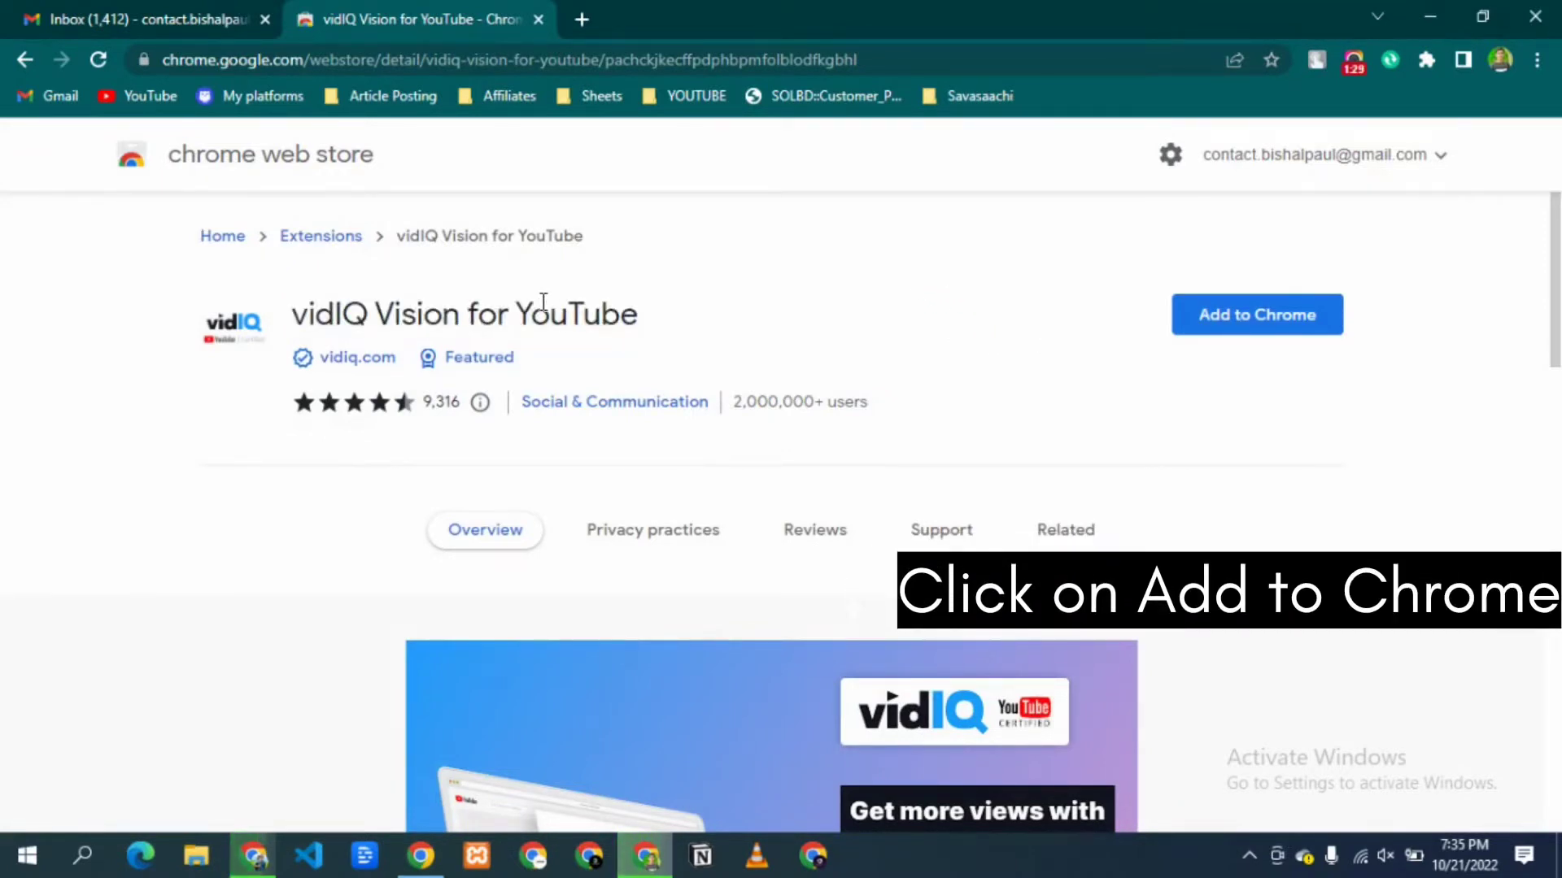
pyautogui.click(1236, 319)
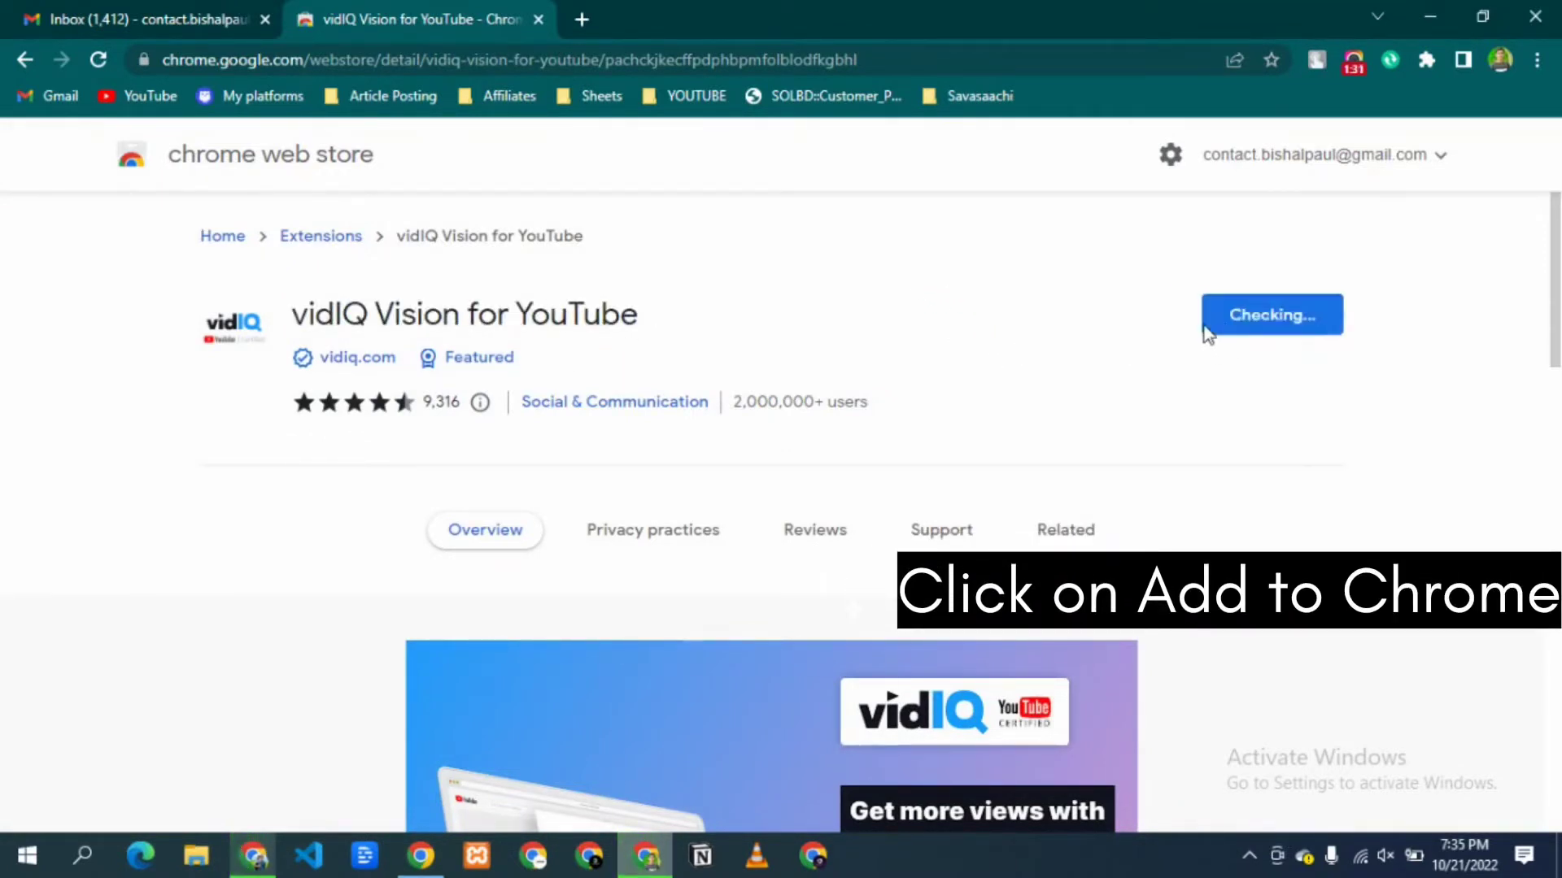
pyautogui.click(830, 293)
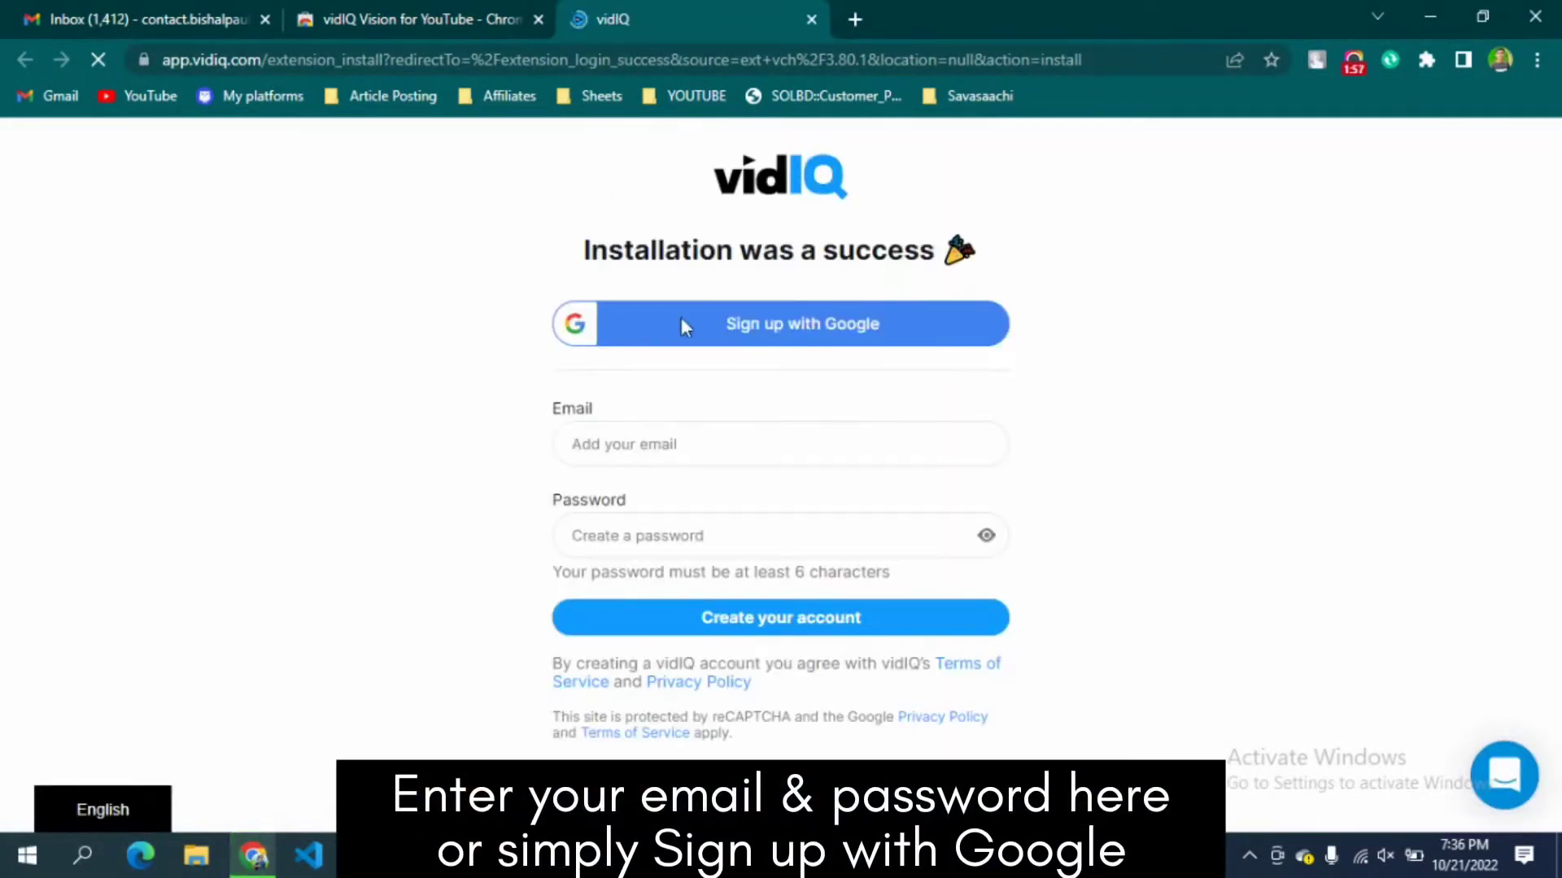
pyautogui.click(763, 335)
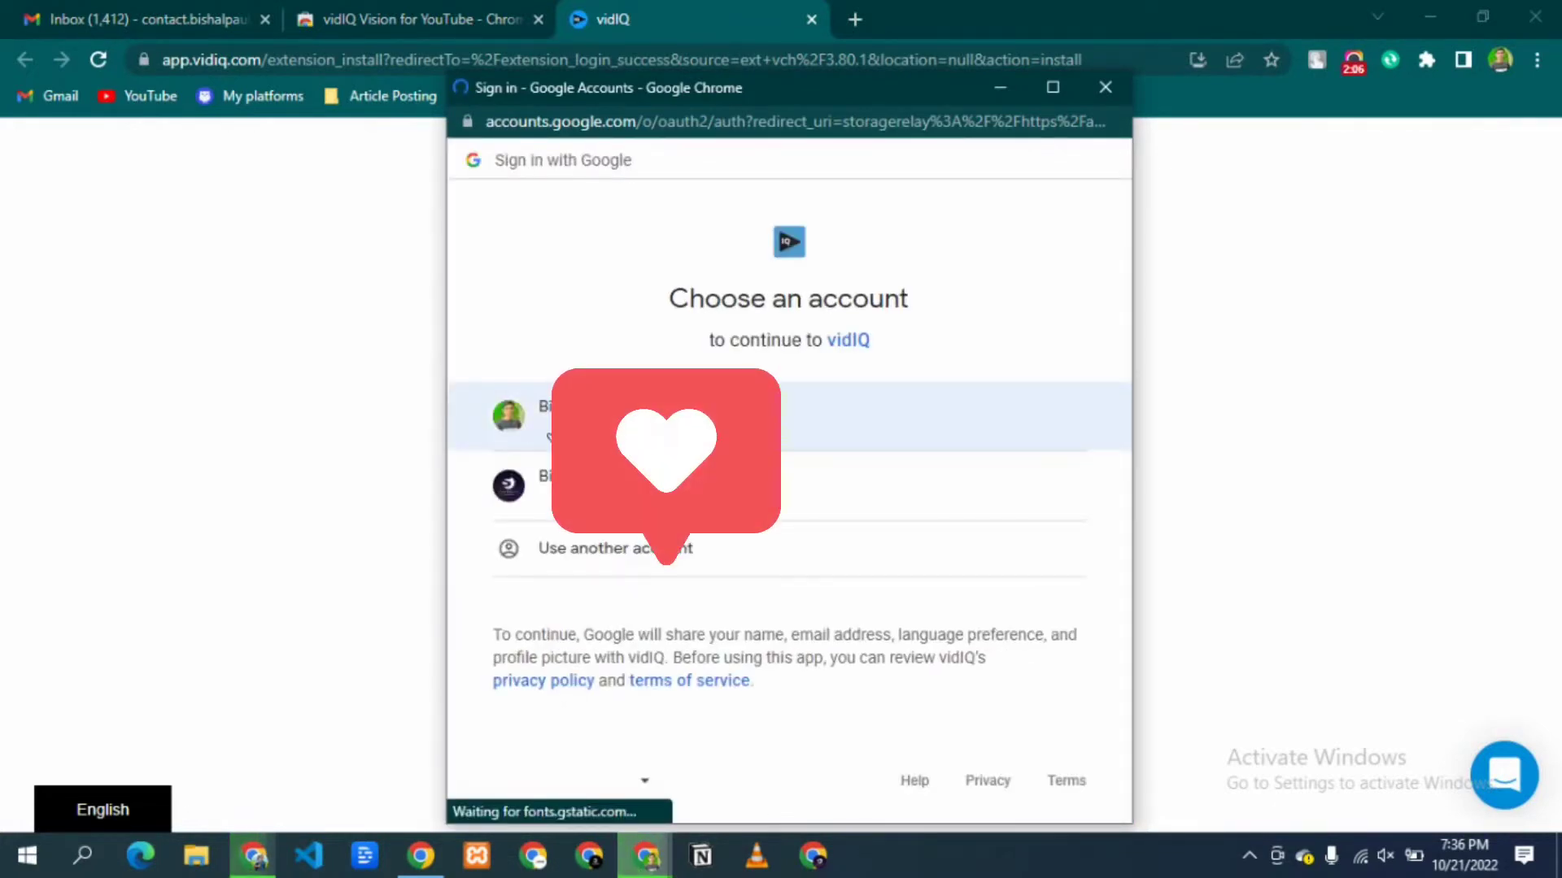
pyautogui.click(565, 416)
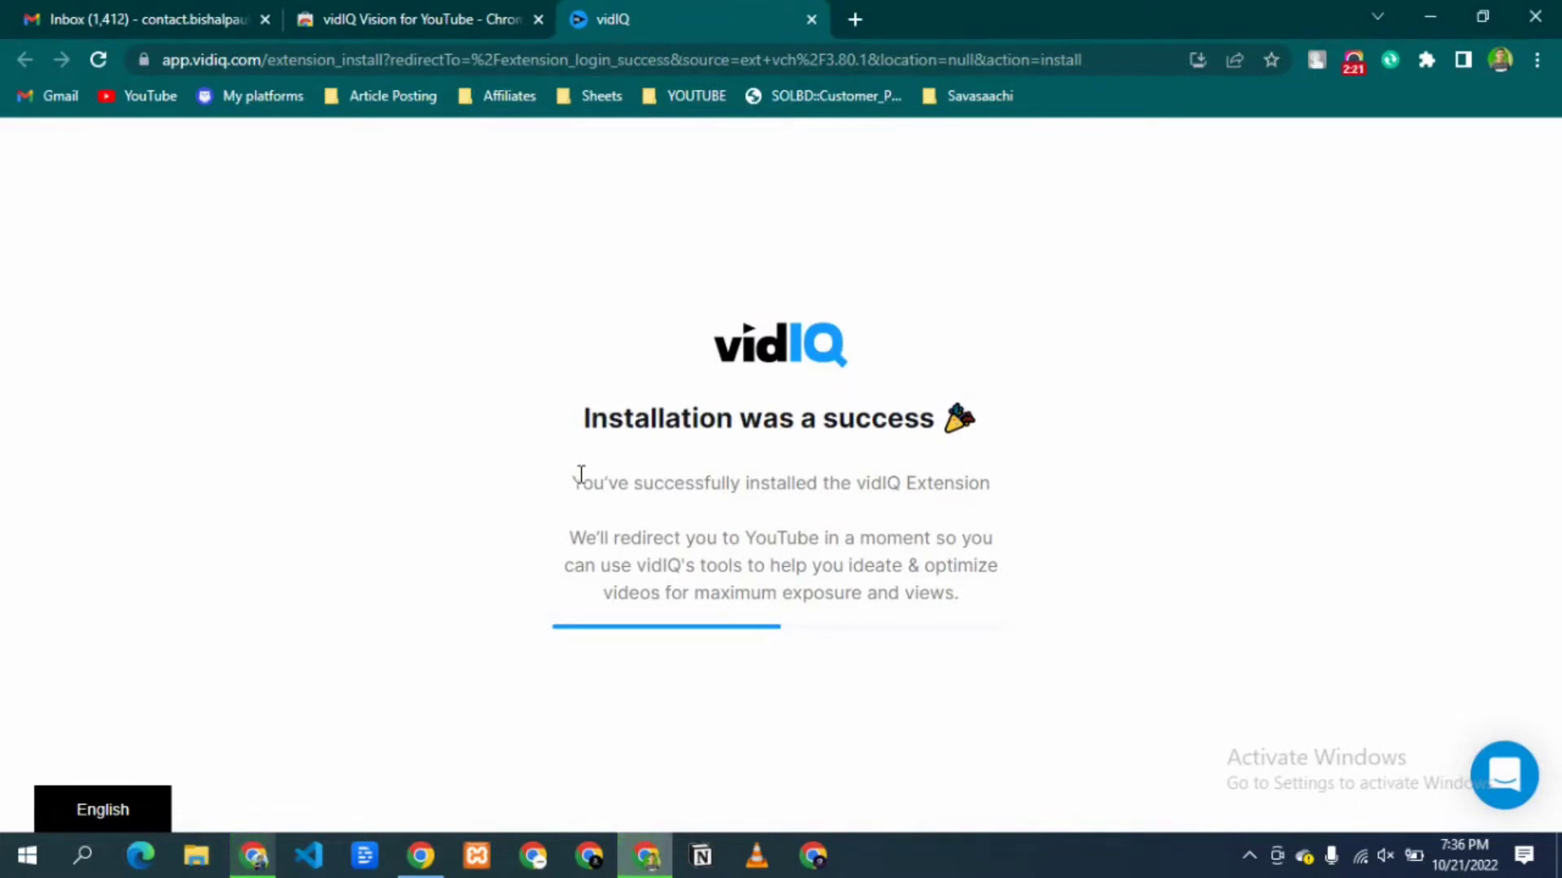
# Pin the vidIQ Vision for YouTube extension in the browser and dismiss its pinning notice on YouTube
pyautogui.click(1426, 60)
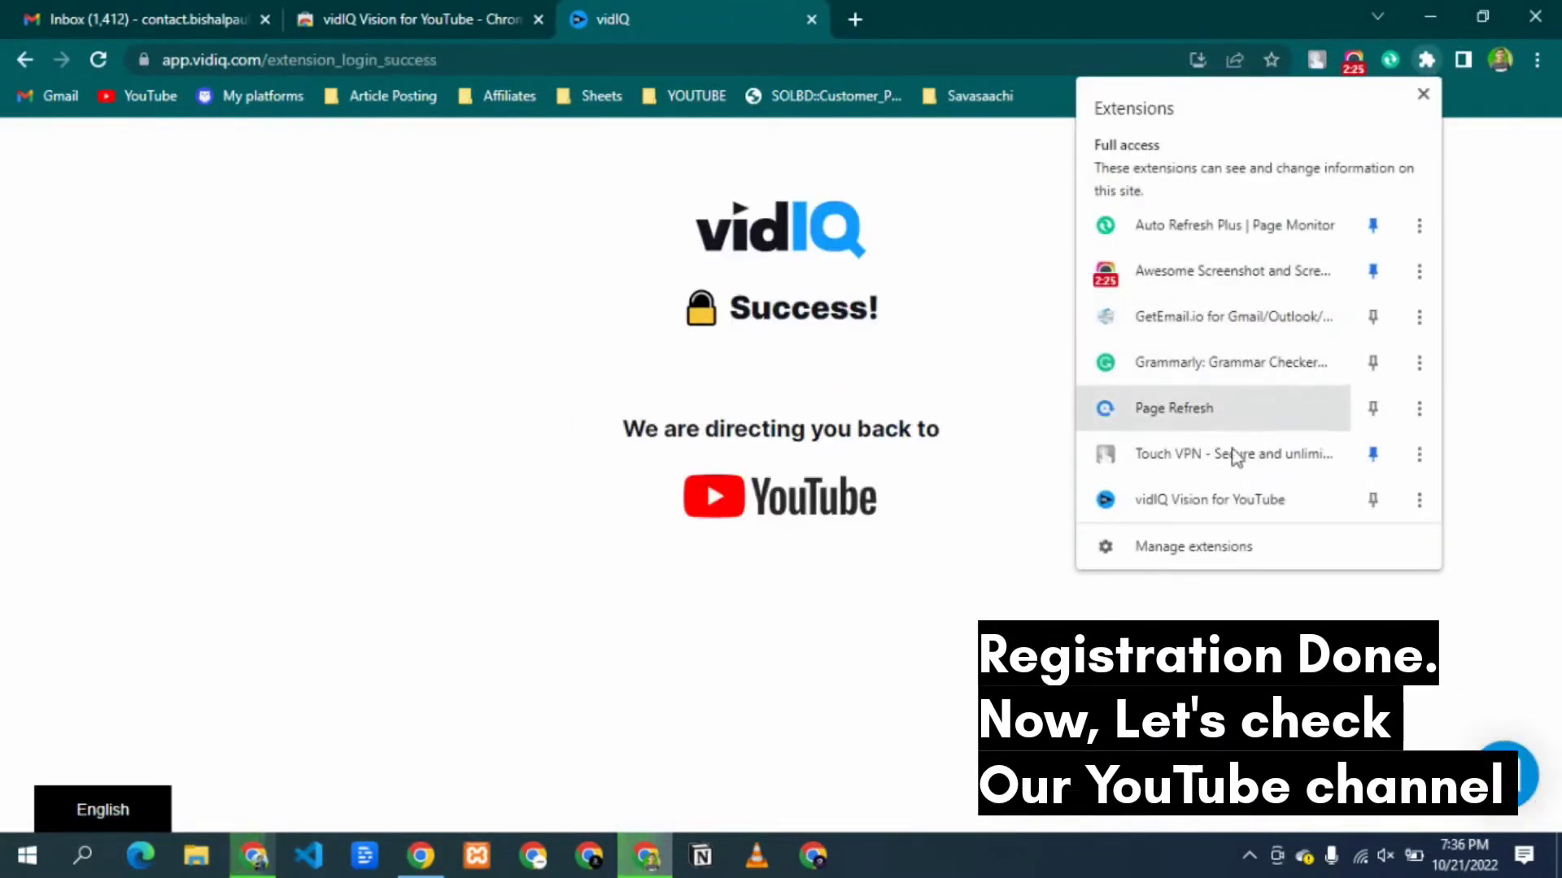
pyautogui.click(1373, 500)
pyautogui.click(1004, 384)
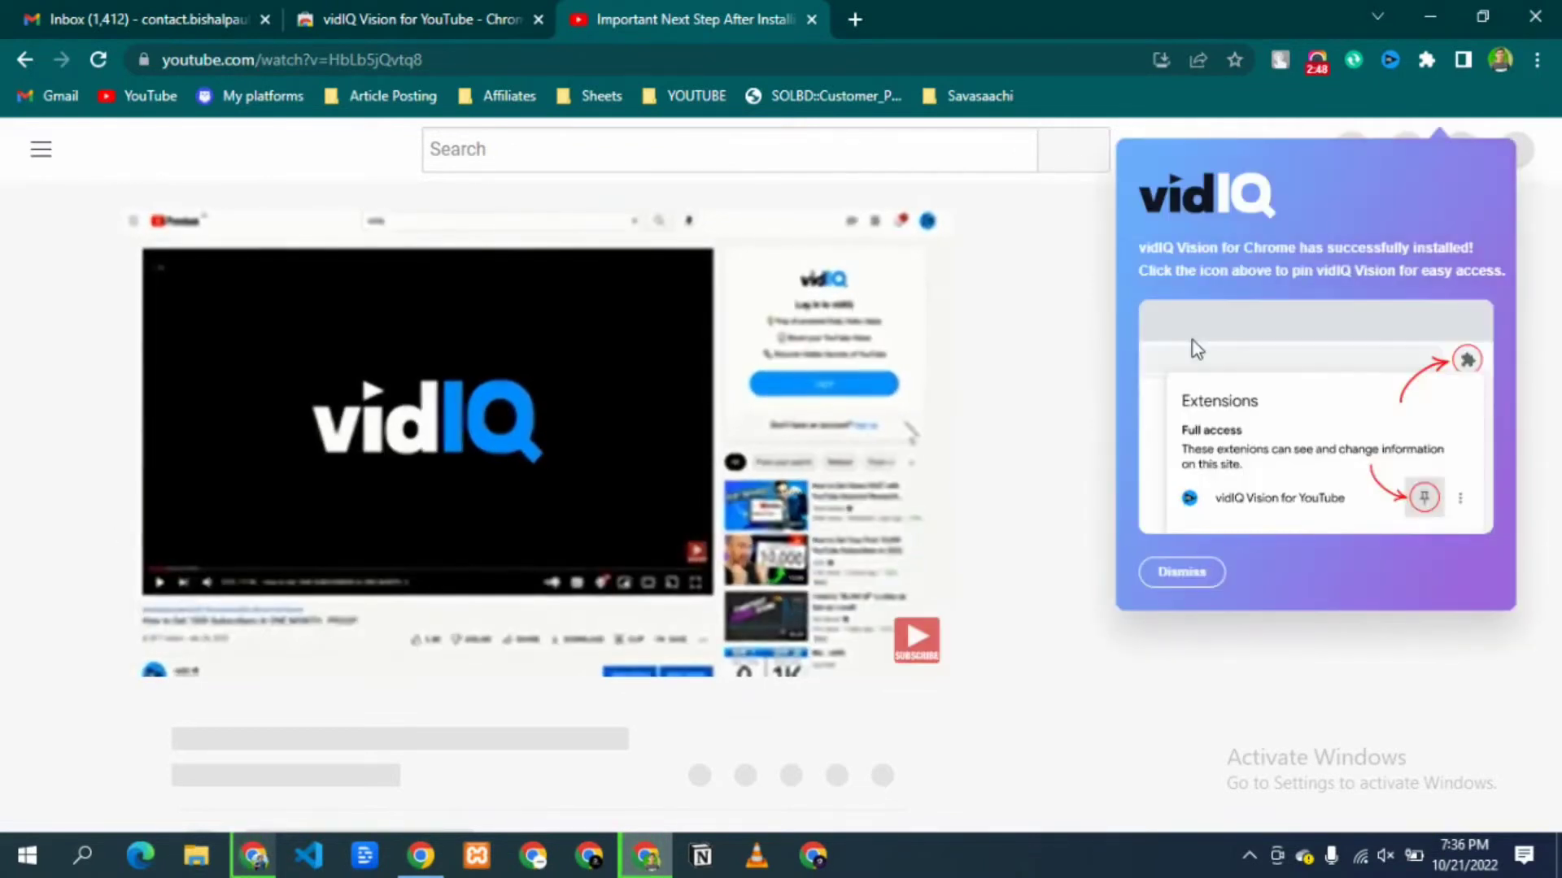
pyautogui.click(1182, 574)
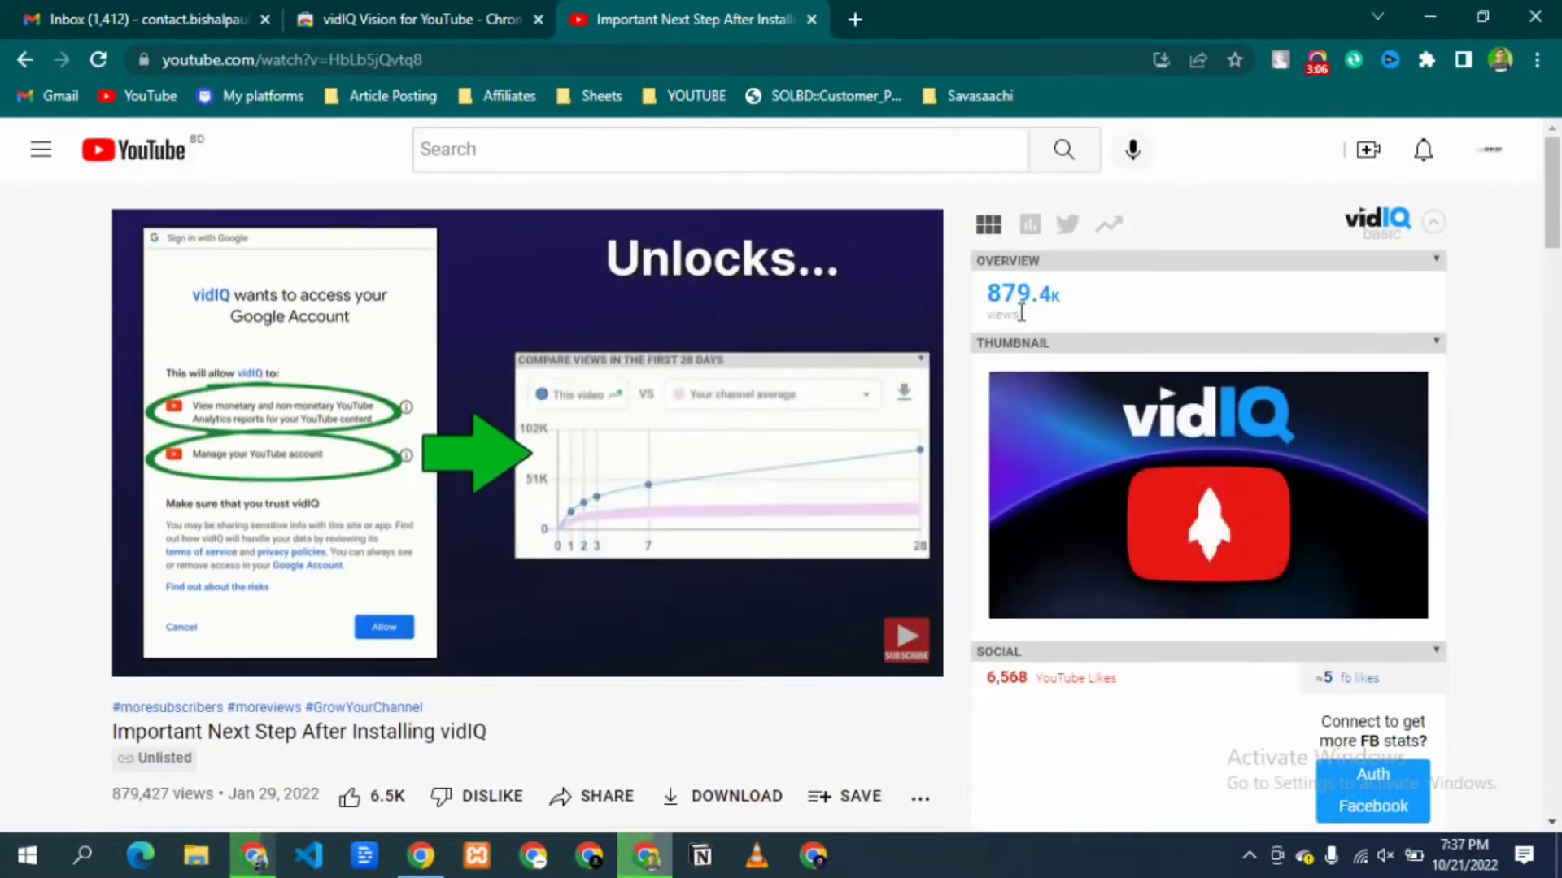
# Collapse the Overview, Thumbnail and Social sections of the vidIQ data beside the video
pyautogui.click(1438, 262)
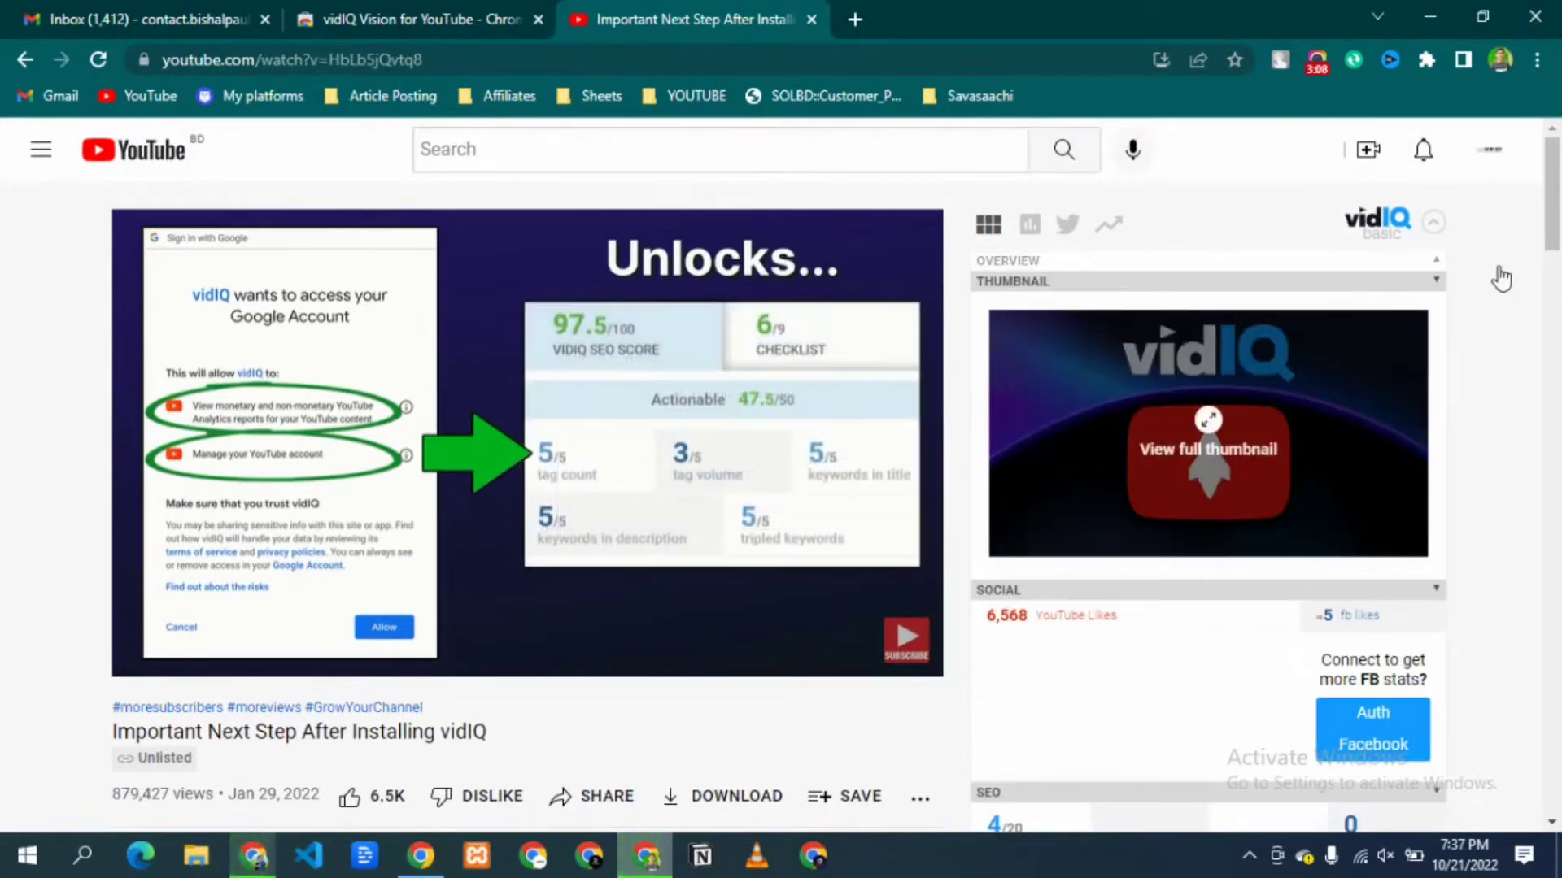
pyautogui.click(1279, 342)
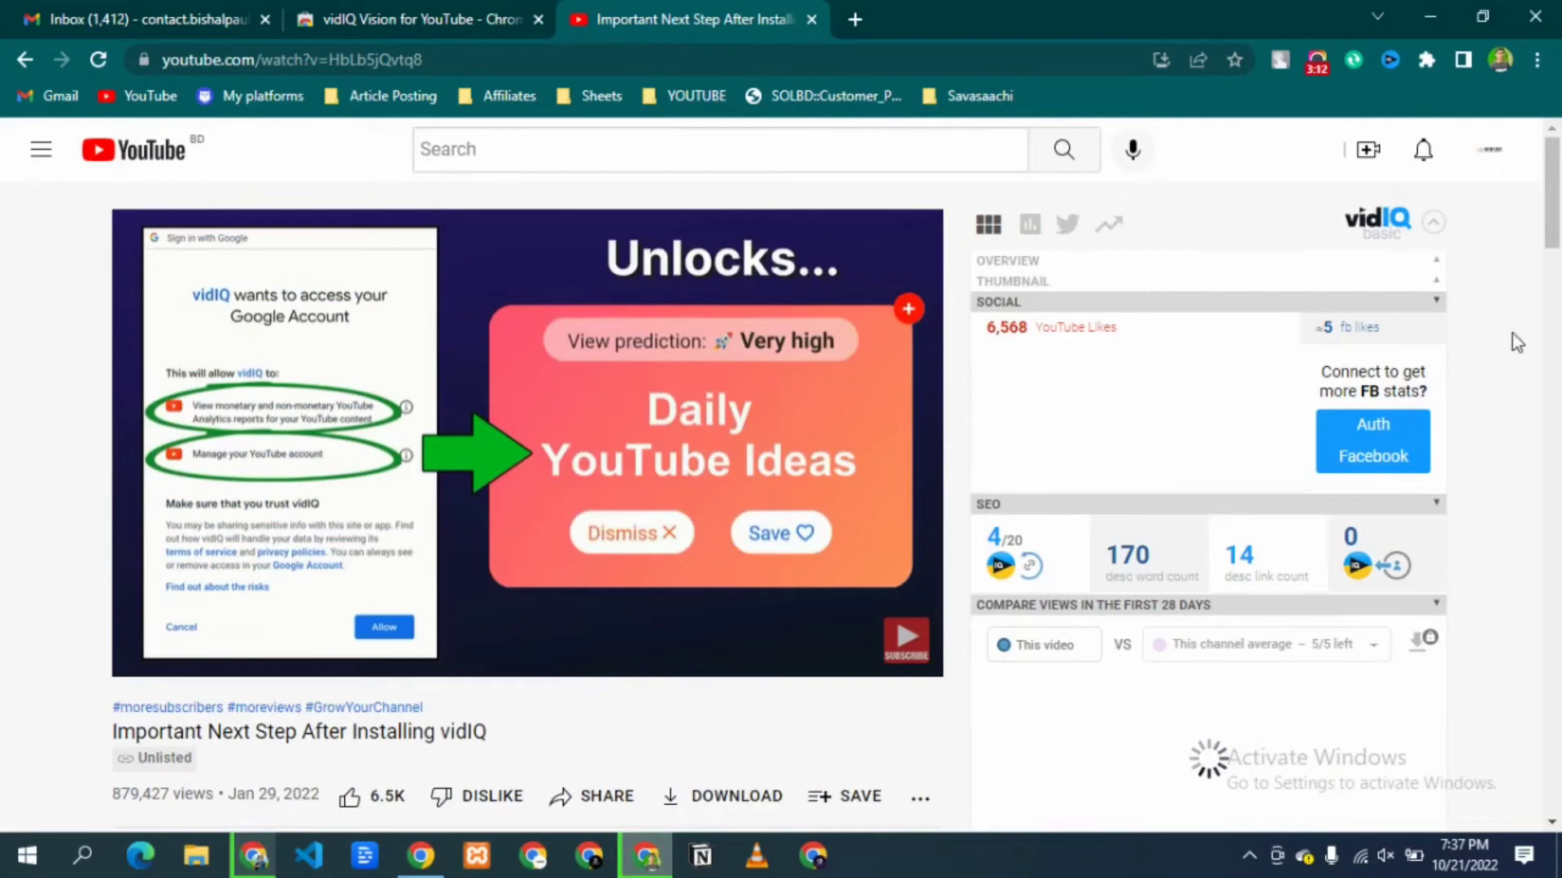
pyautogui.click(1436, 303)
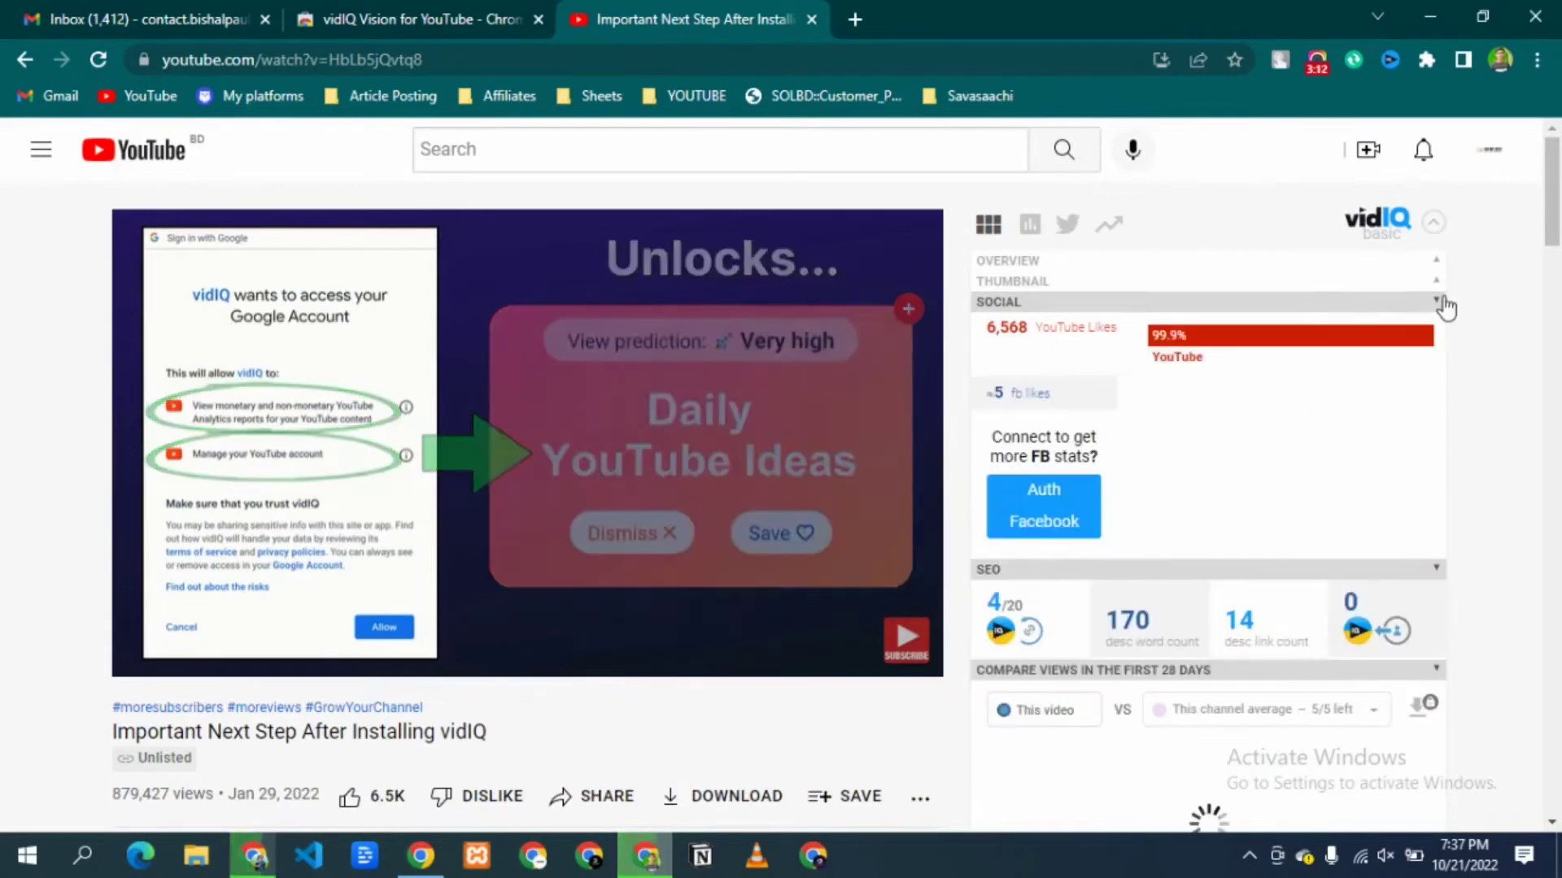
pyautogui.click(1437, 306)
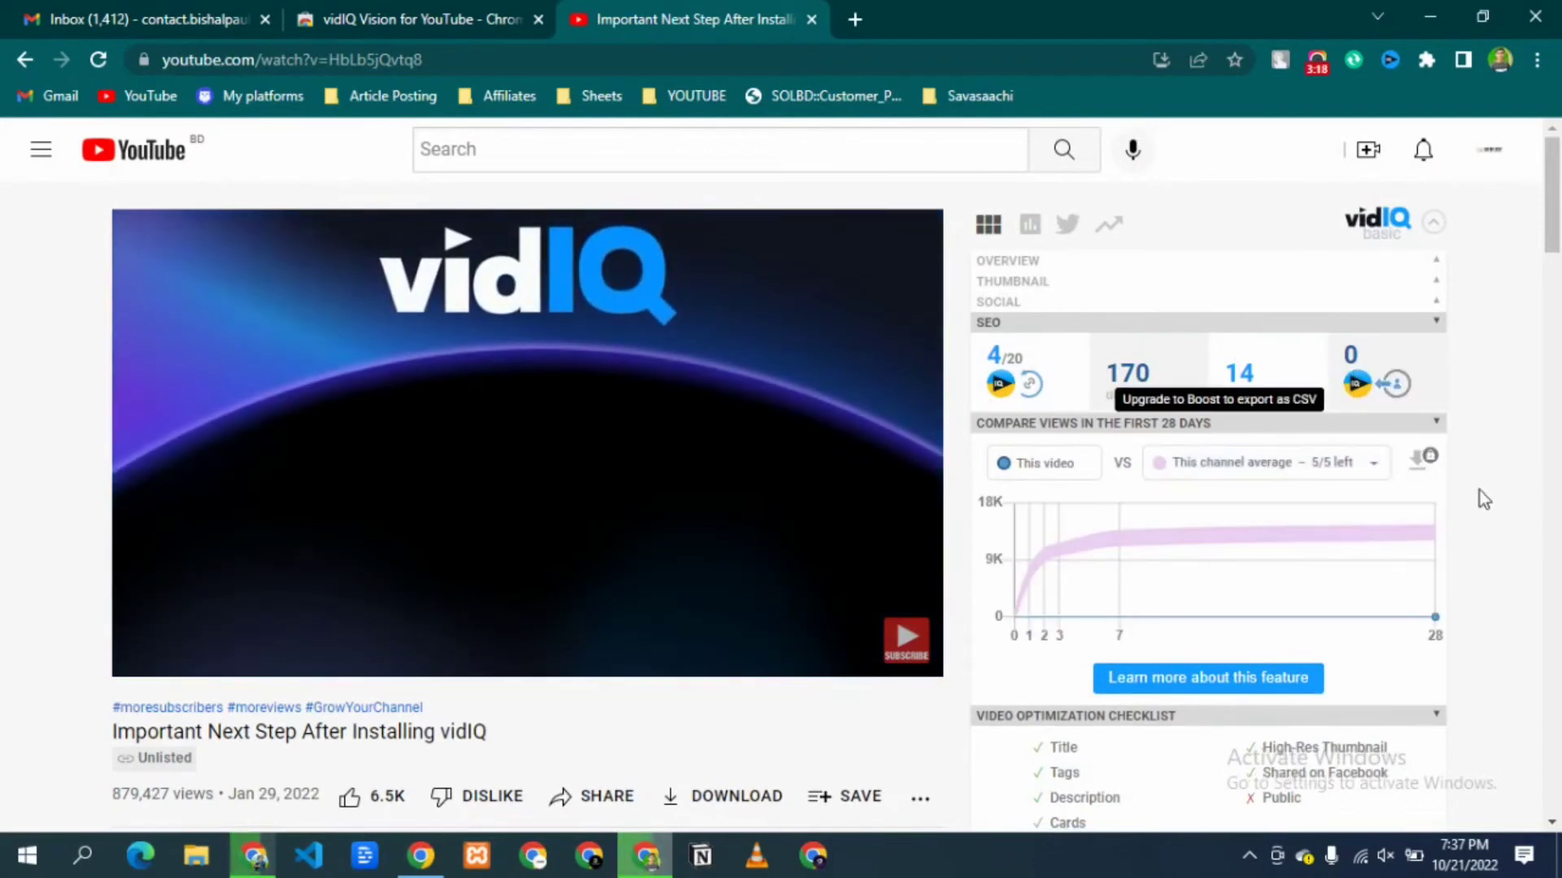
# Examine the vidIQ SEO score, optimization checklist, channel statistics, video tags and channel tags for the vidIQ video
pyautogui.scroll(-4, 1179, 521)
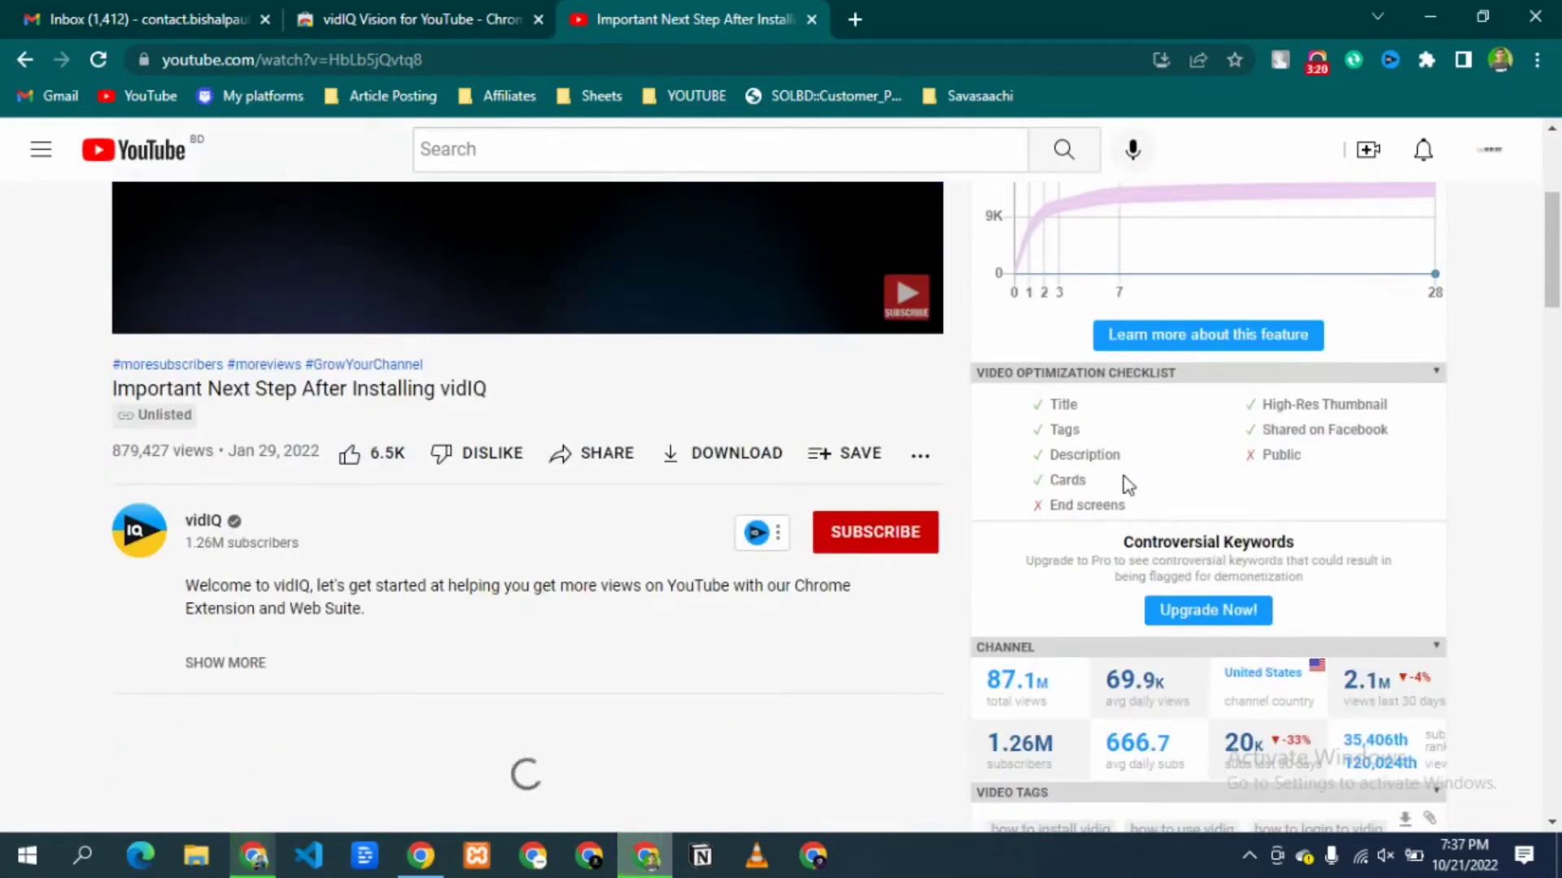
pyautogui.scroll(-4, 1184, 491)
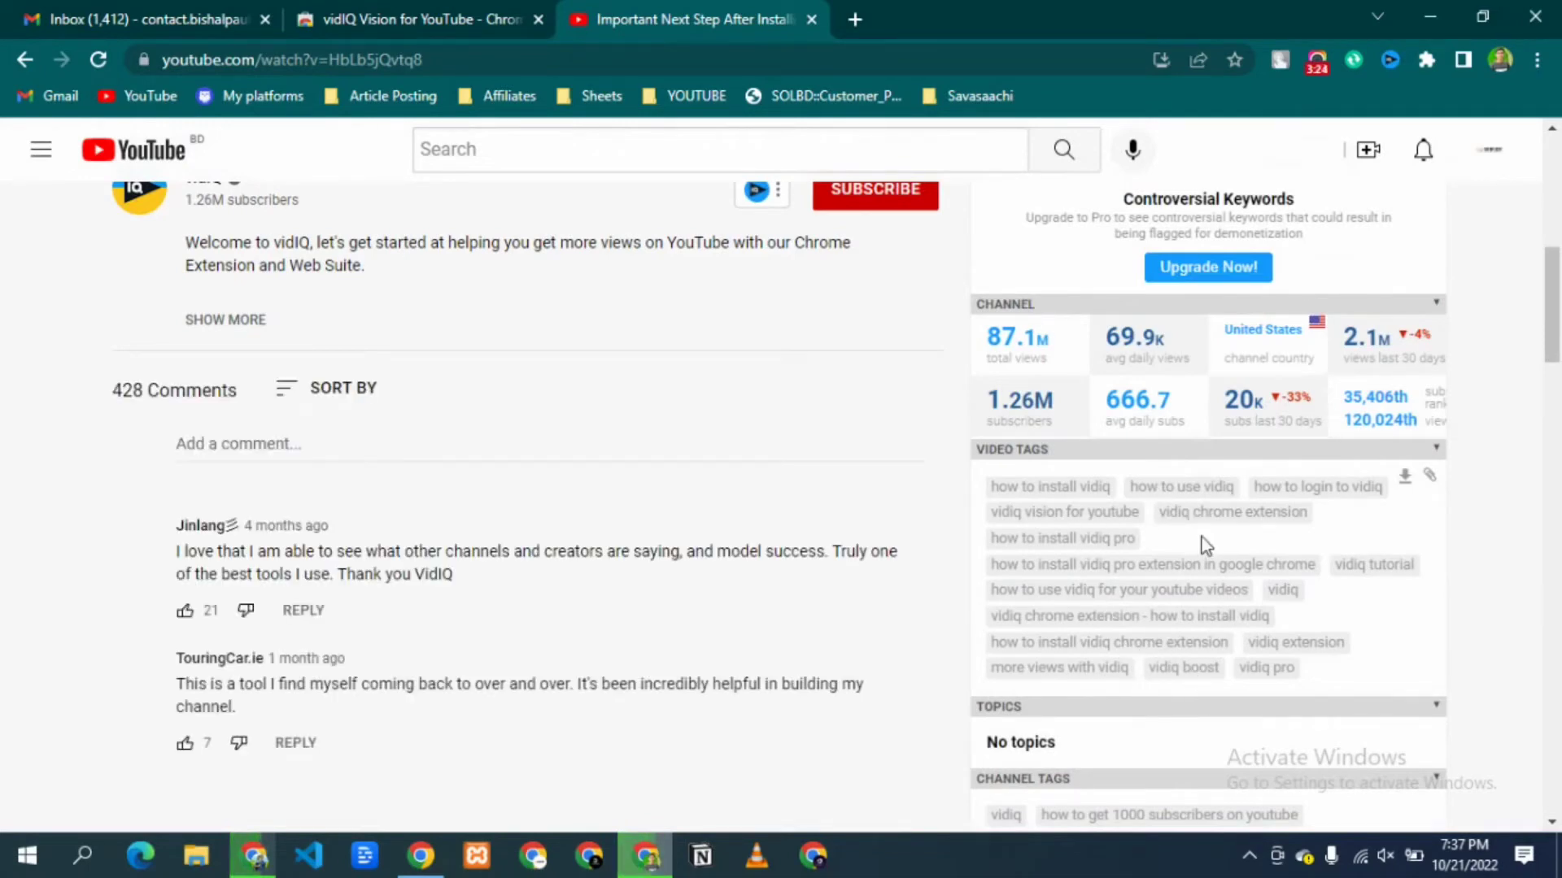
pyautogui.scroll(1, 1204, 547)
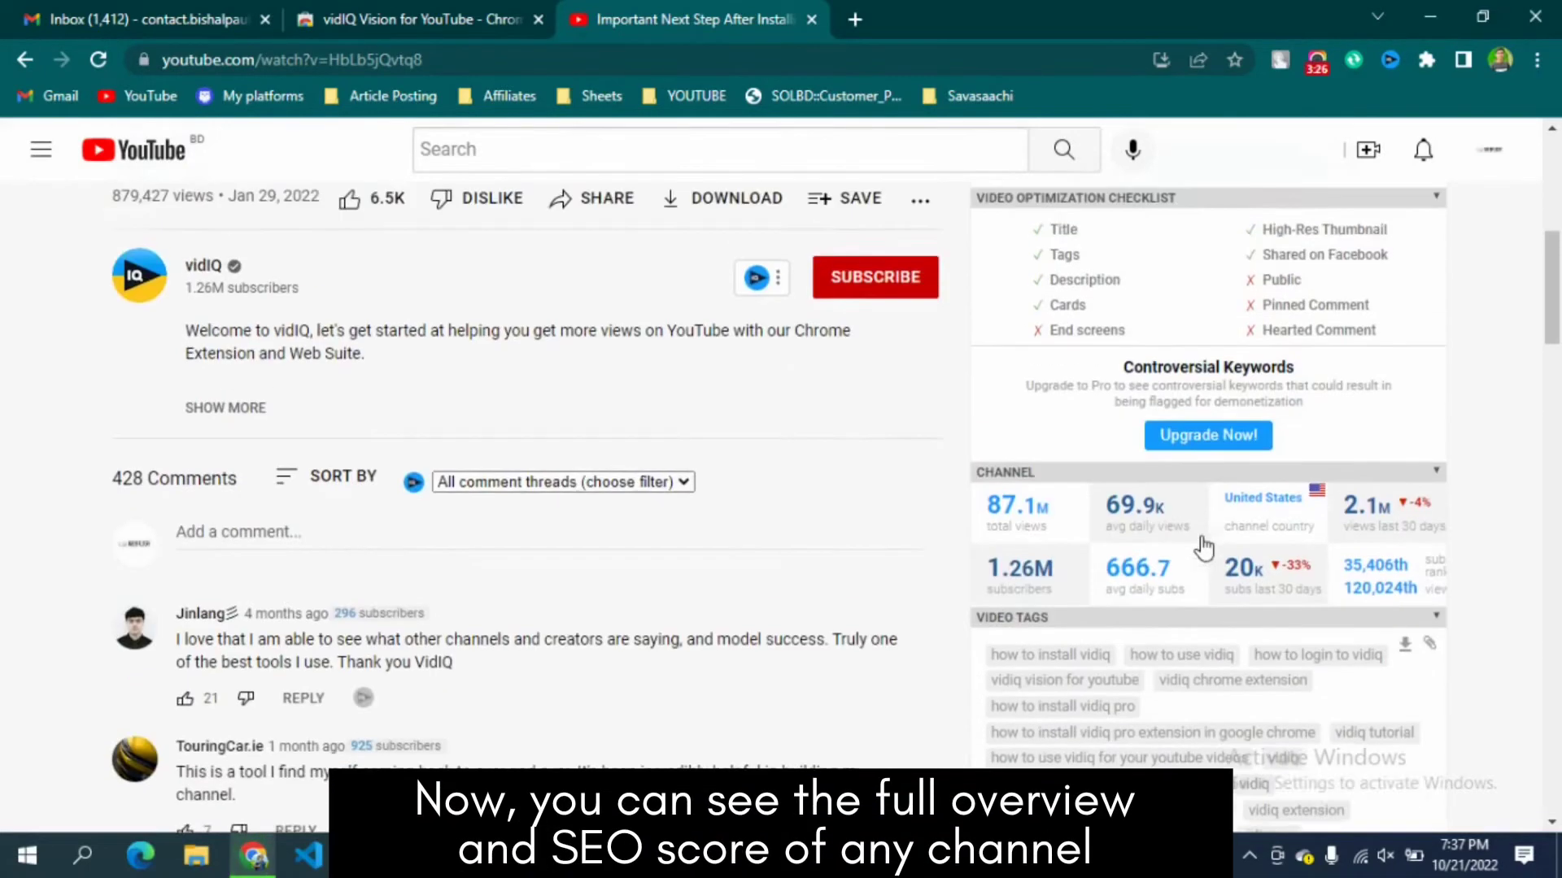
pyautogui.scroll(7, 1205, 547)
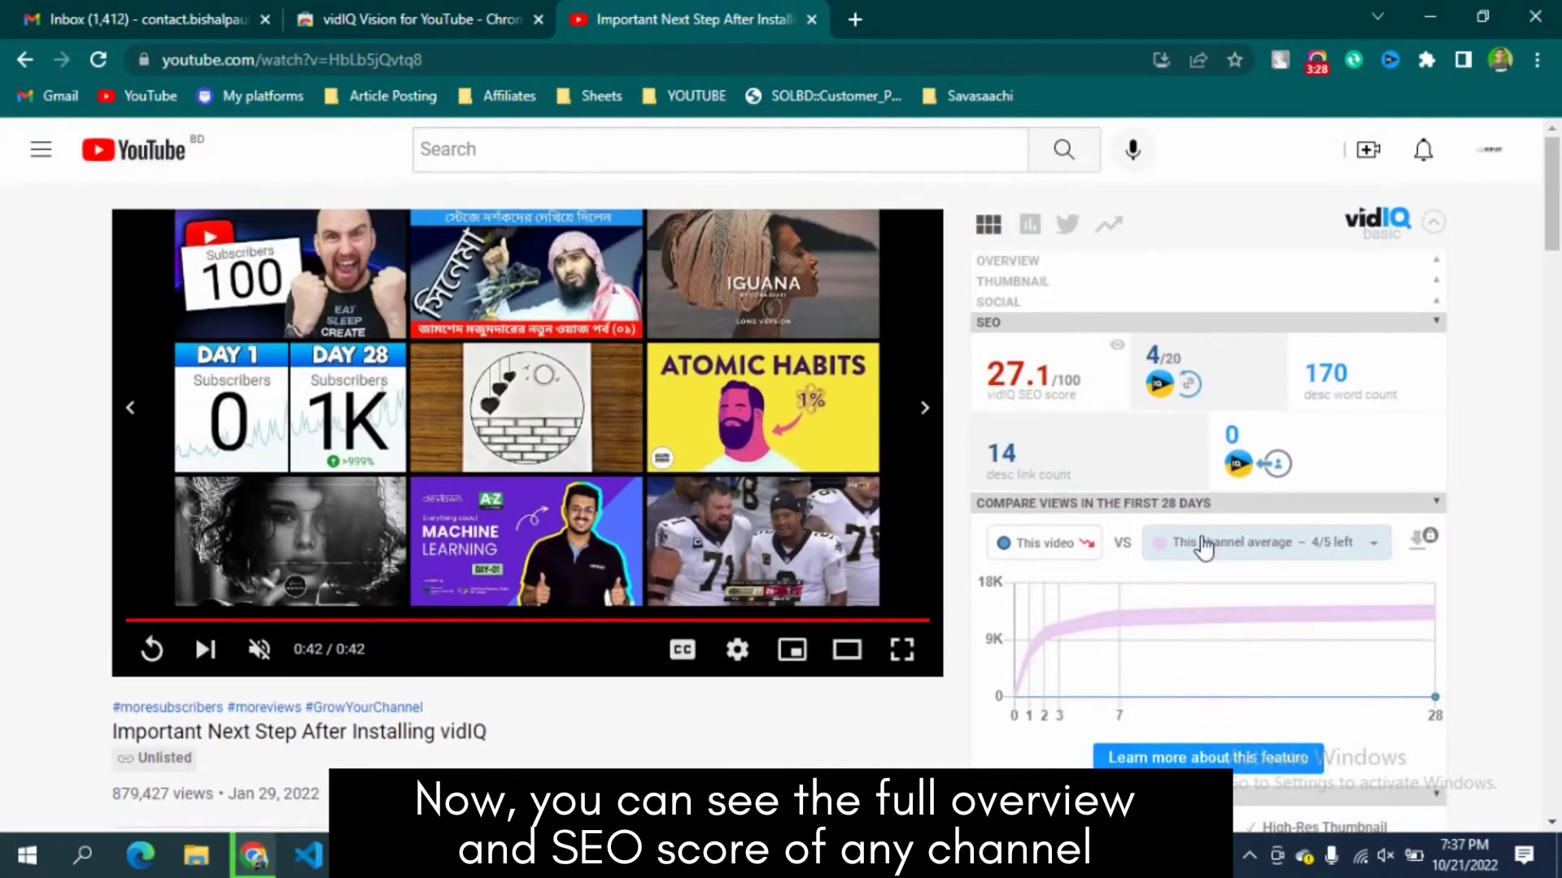
pyautogui.scroll(-3, 1205, 546)
pyautogui.scroll(3, 1205, 547)
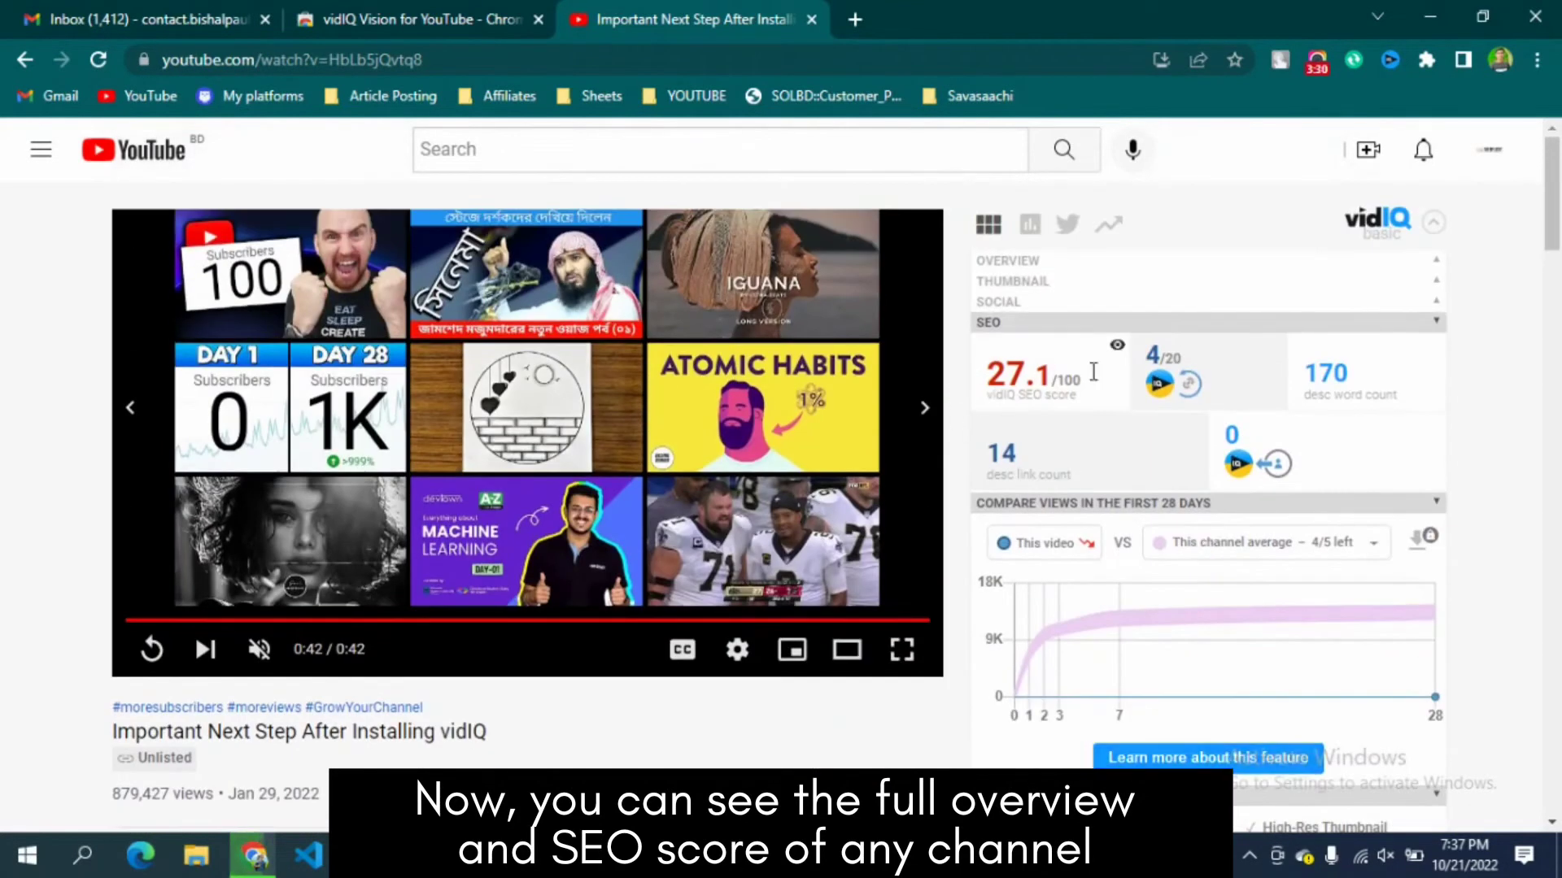
pyautogui.moveTo(1008, 390)
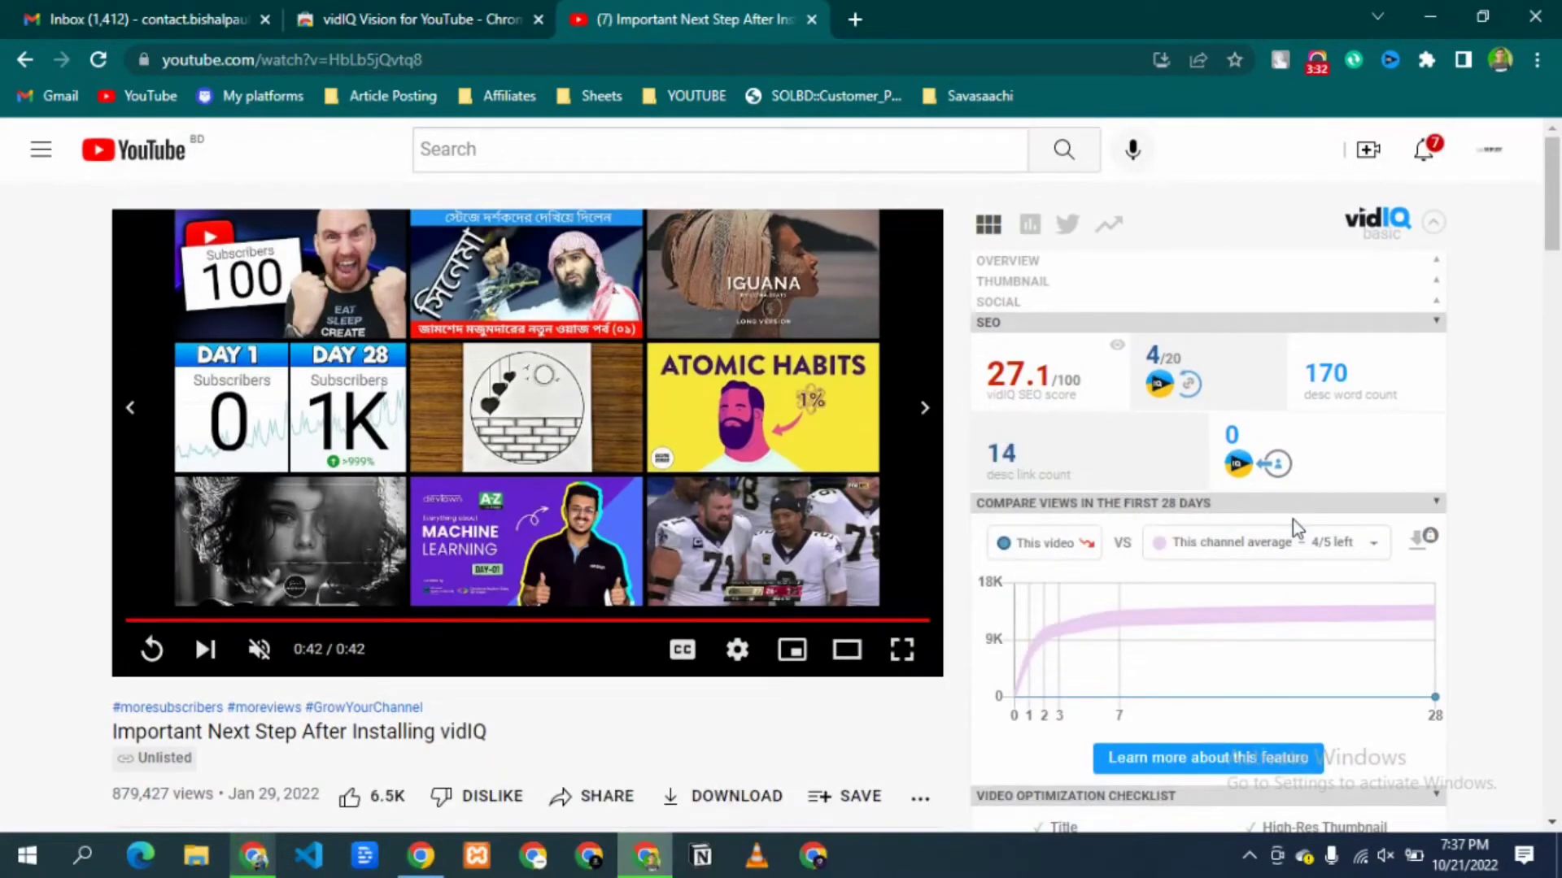
pyautogui.scroll(-4, 1292, 525)
pyautogui.scroll(-8, 1292, 520)
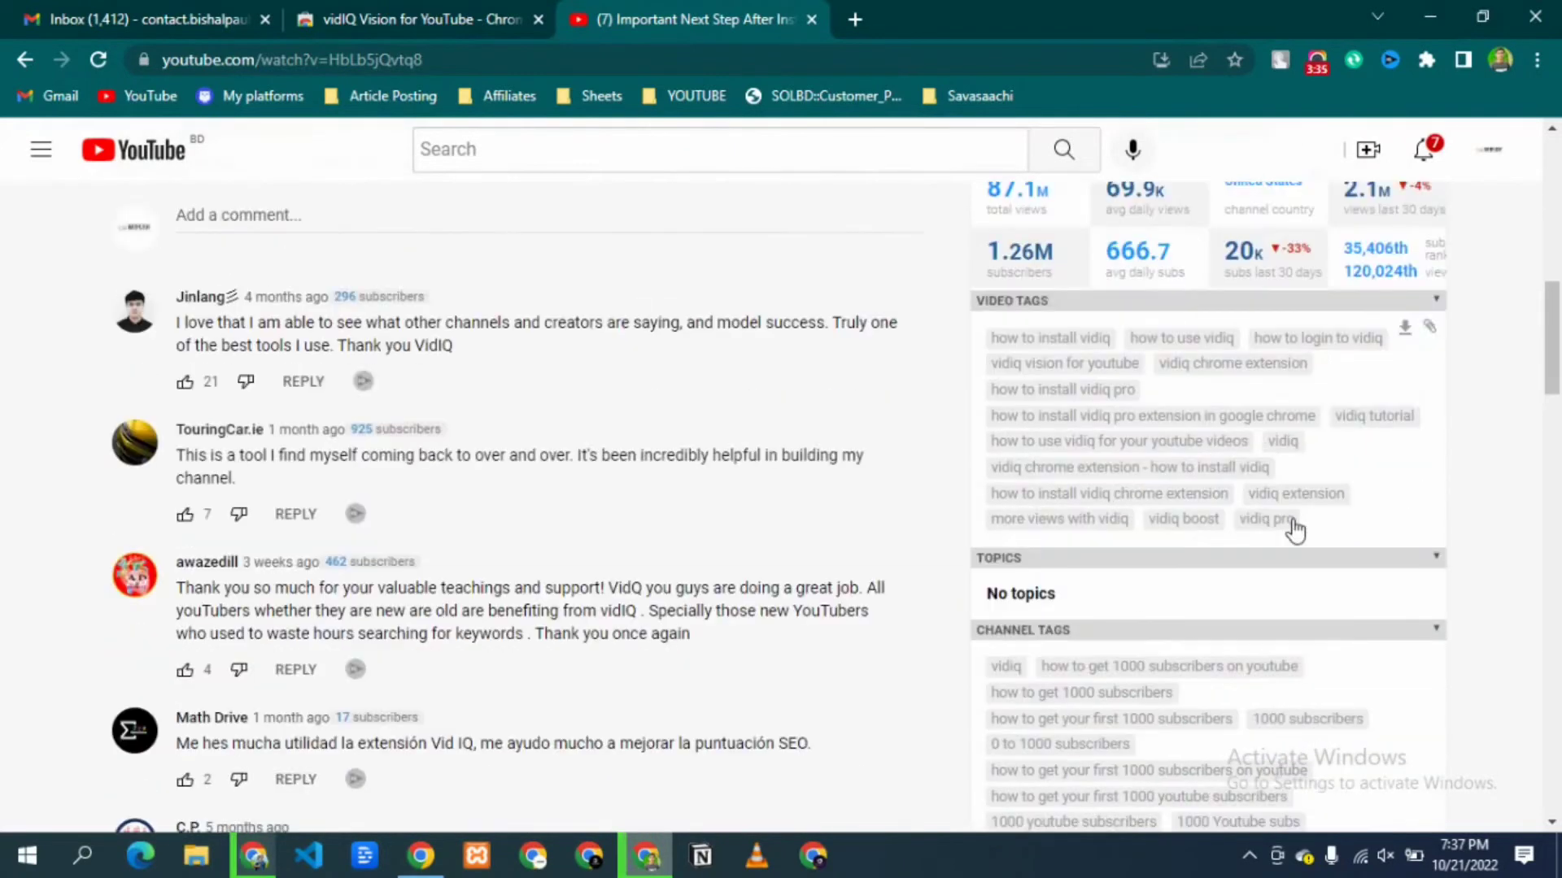
pyautogui.scroll(-2, 1291, 520)
pyautogui.scroll(-1, 1295, 529)
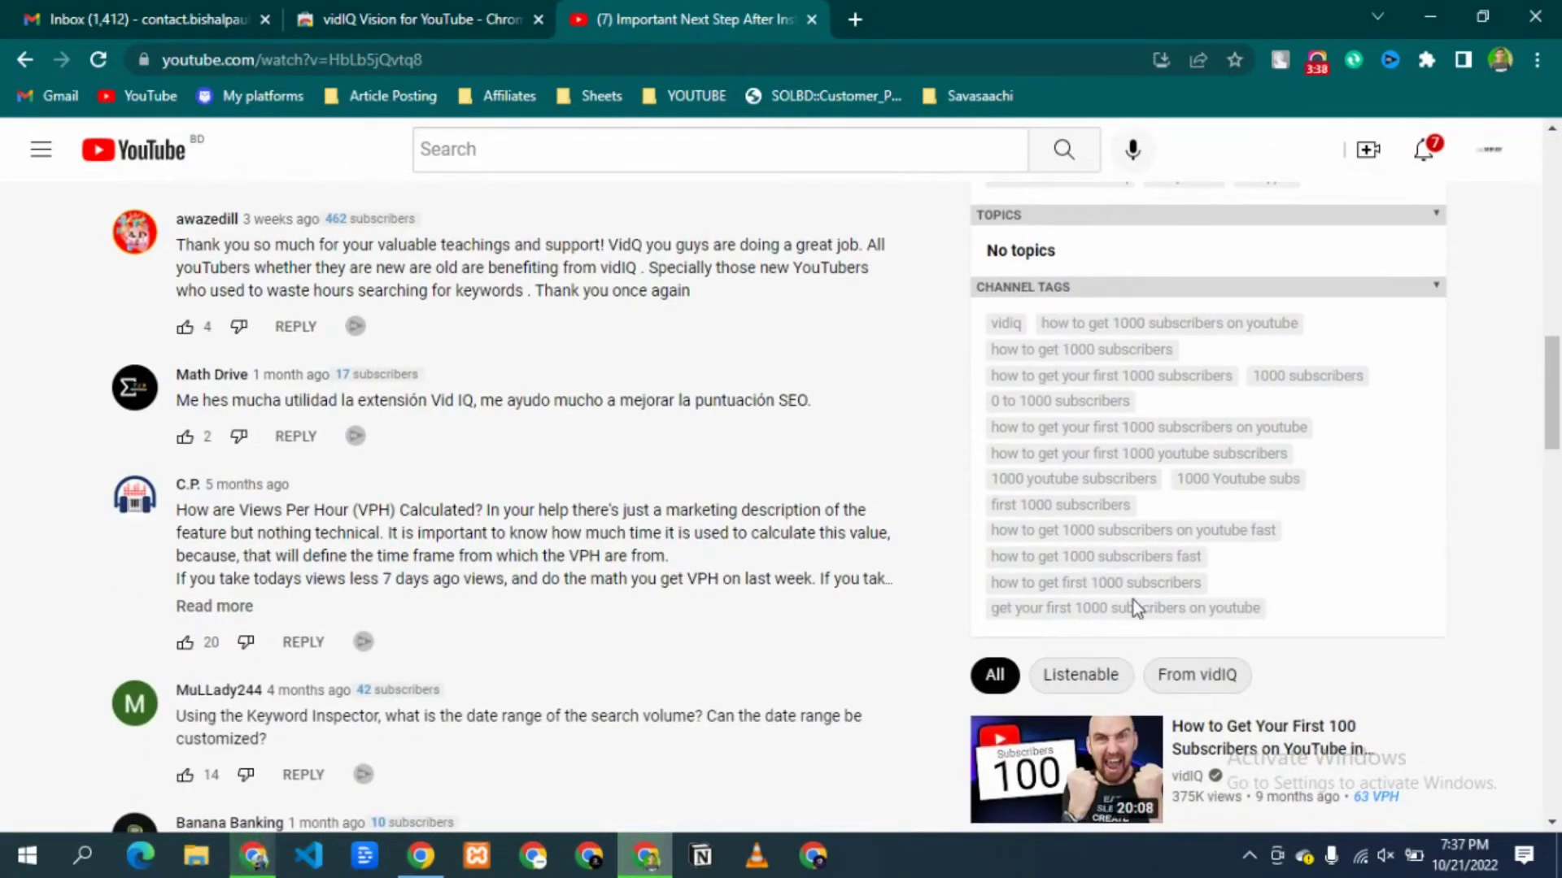
pyautogui.scroll(-15, 1134, 606)
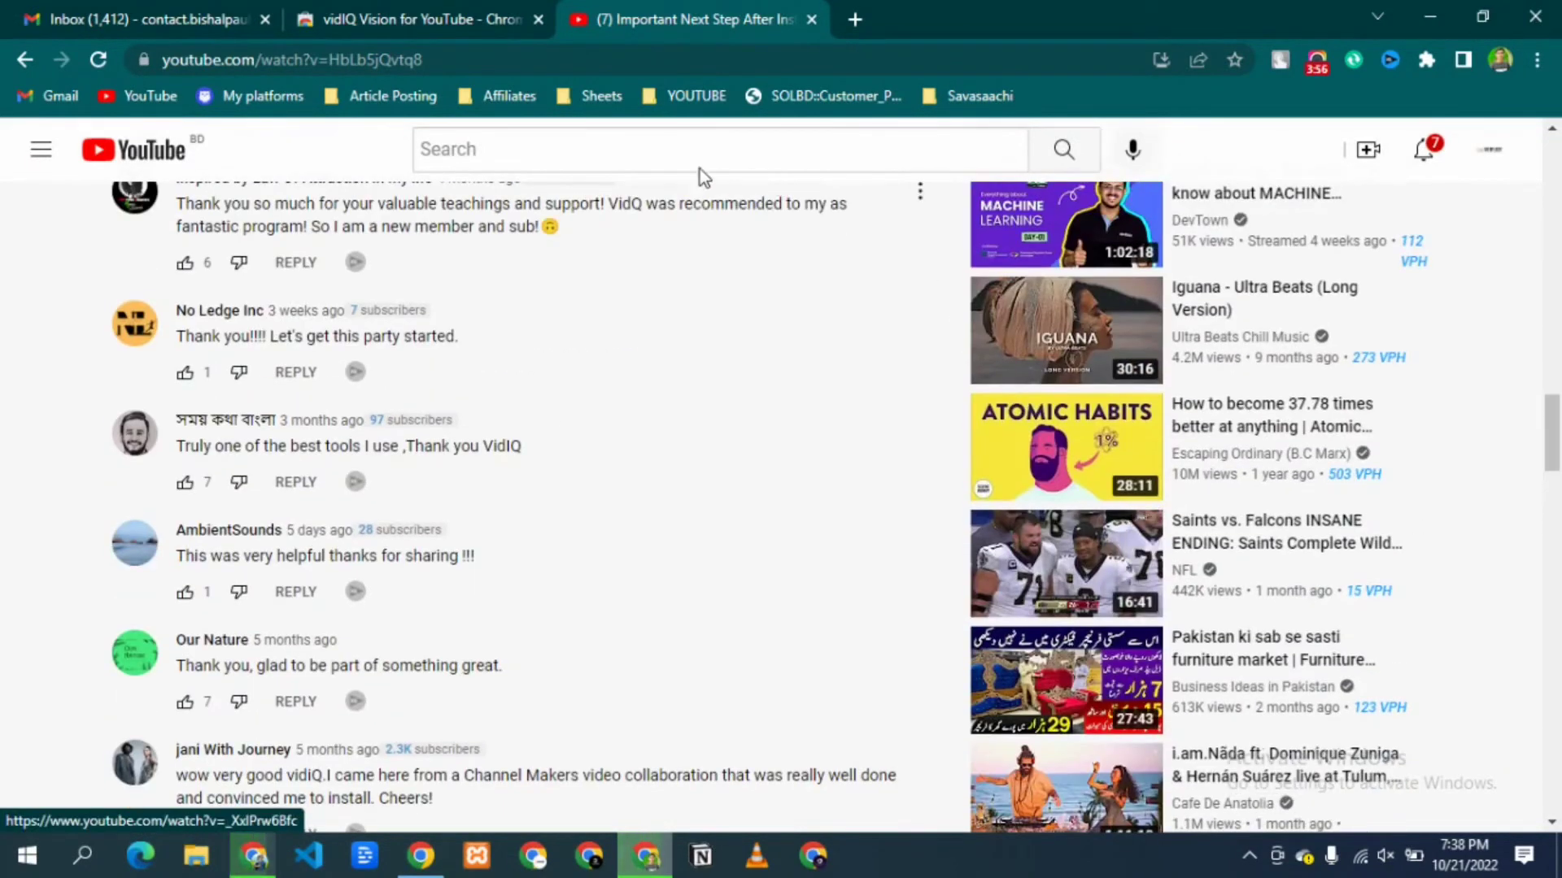
# Search YouTube for "erudience it"
pyautogui.click(677, 139)
pyautogui.write('eru')
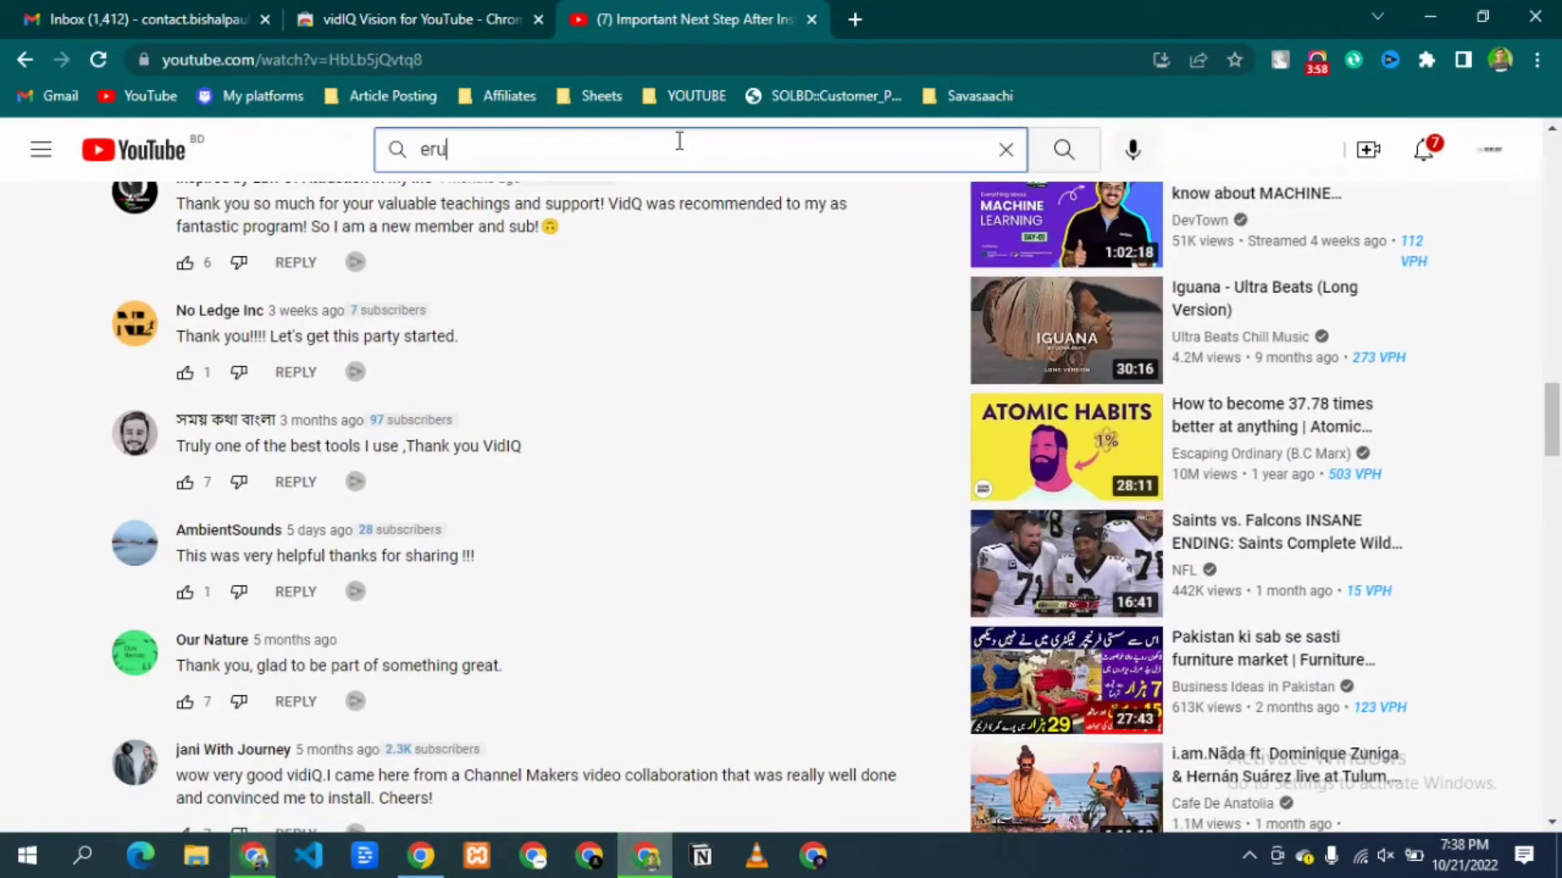
pyautogui.write('dience ')
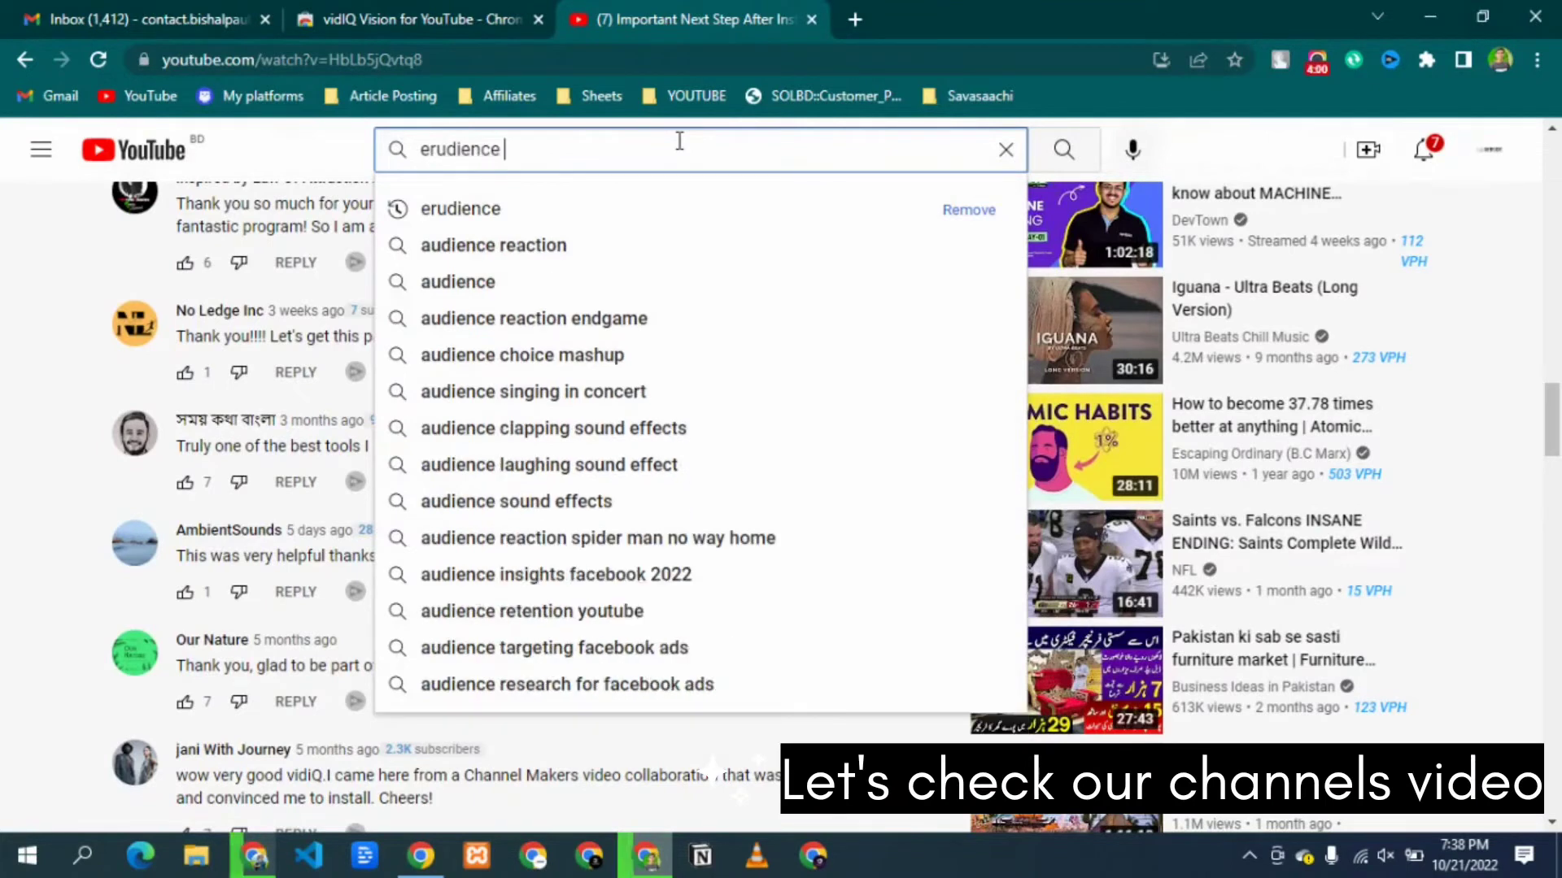
pyautogui.write('it')
pyautogui.press('Return')
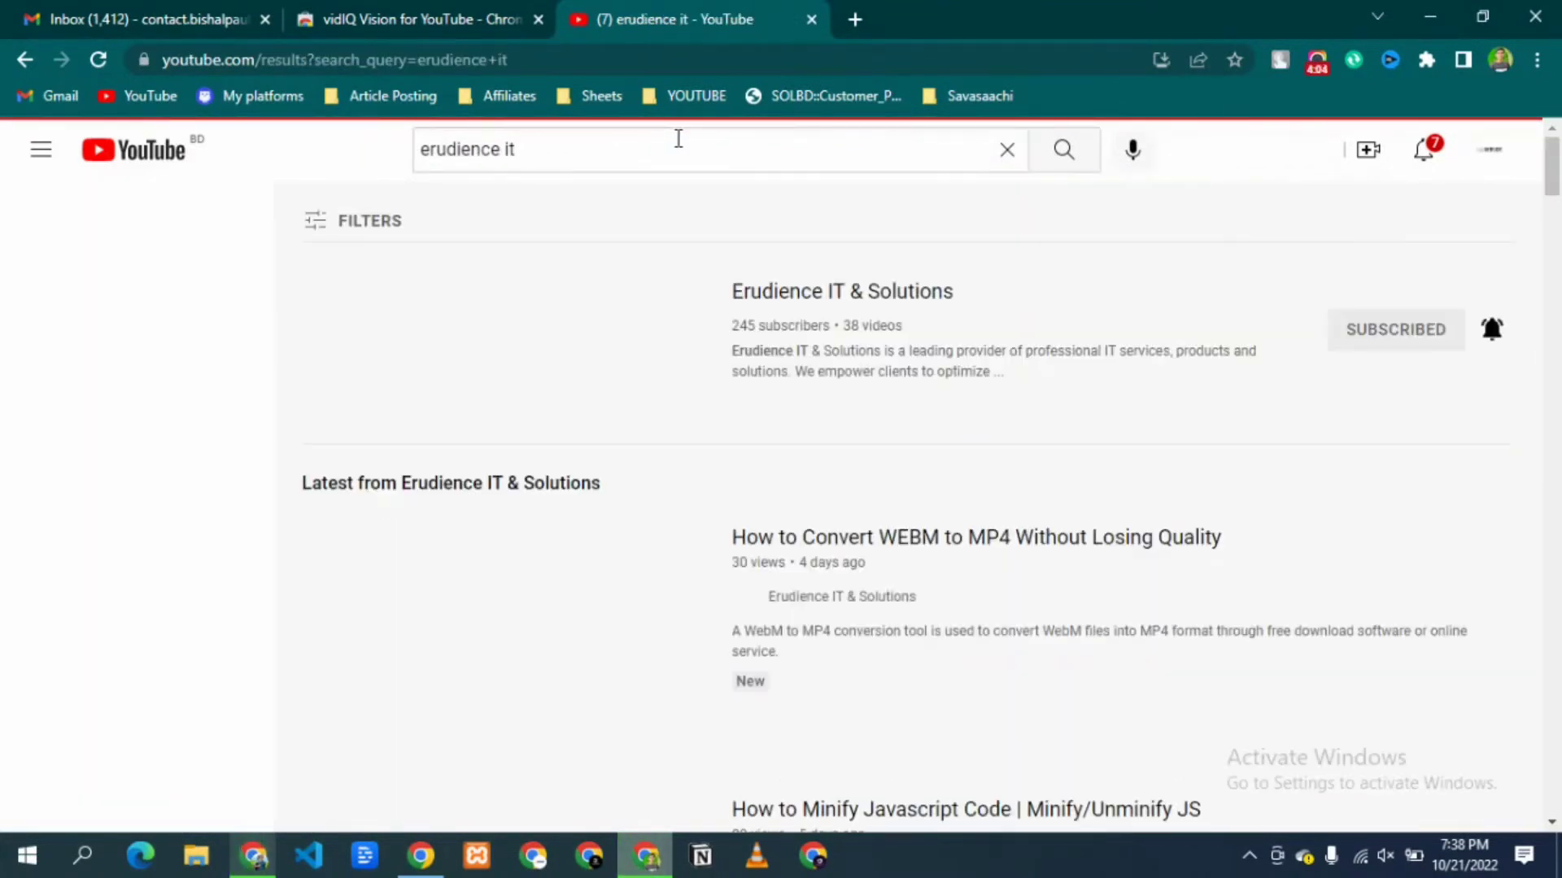
# Open the Erudience IT & Solutions channel and its upload "How to Convert WEBM to MP4 Without Losing Quality"
pyautogui.click(757, 298)
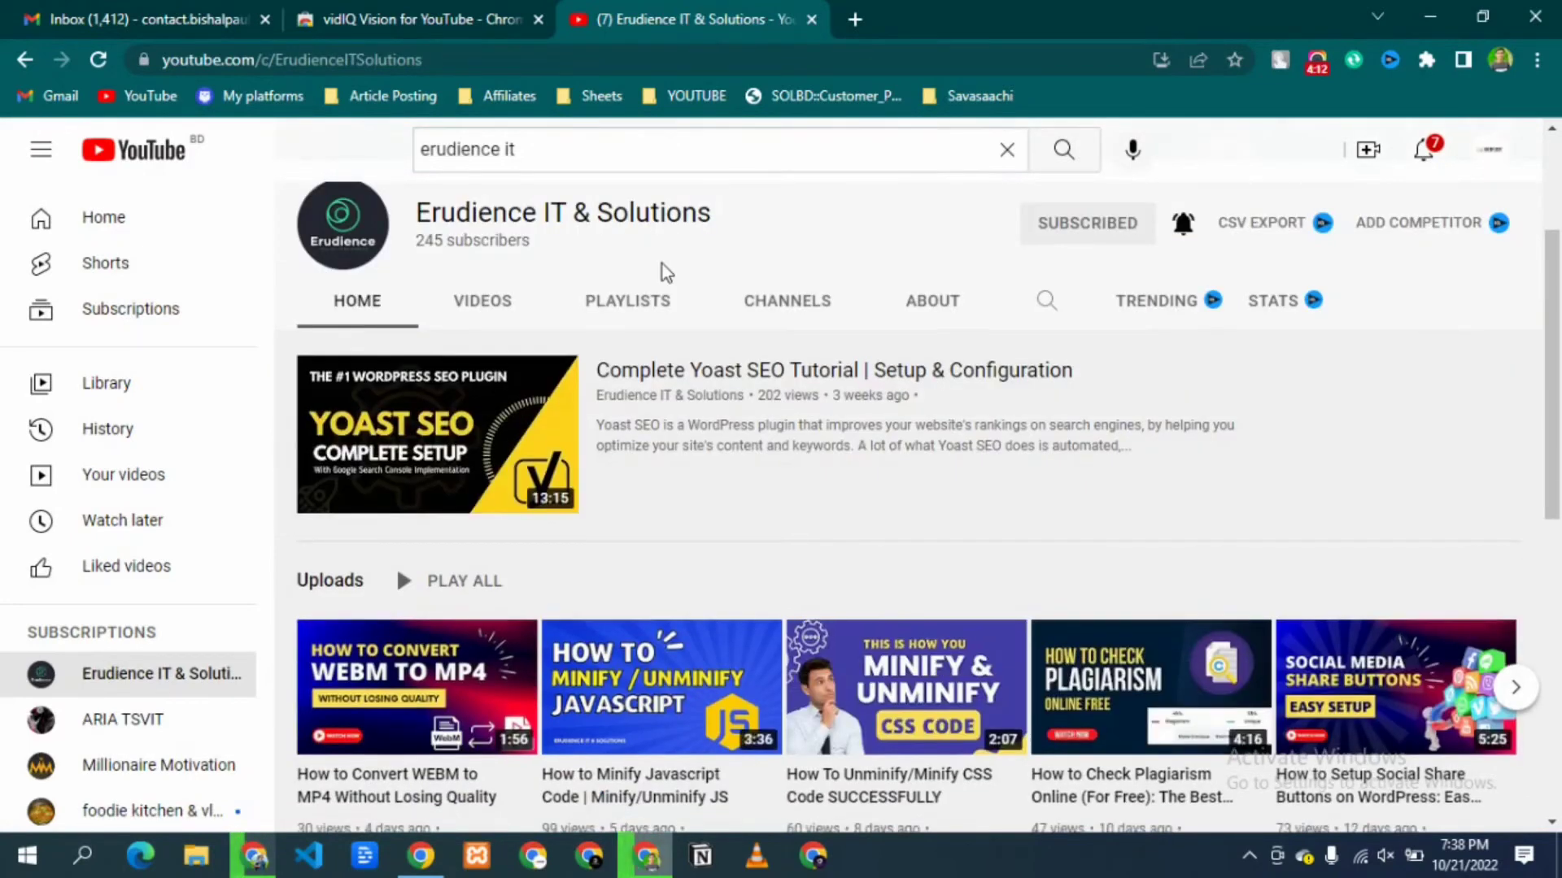
pyautogui.scroll(-4, 662, 265)
pyautogui.click(437, 447)
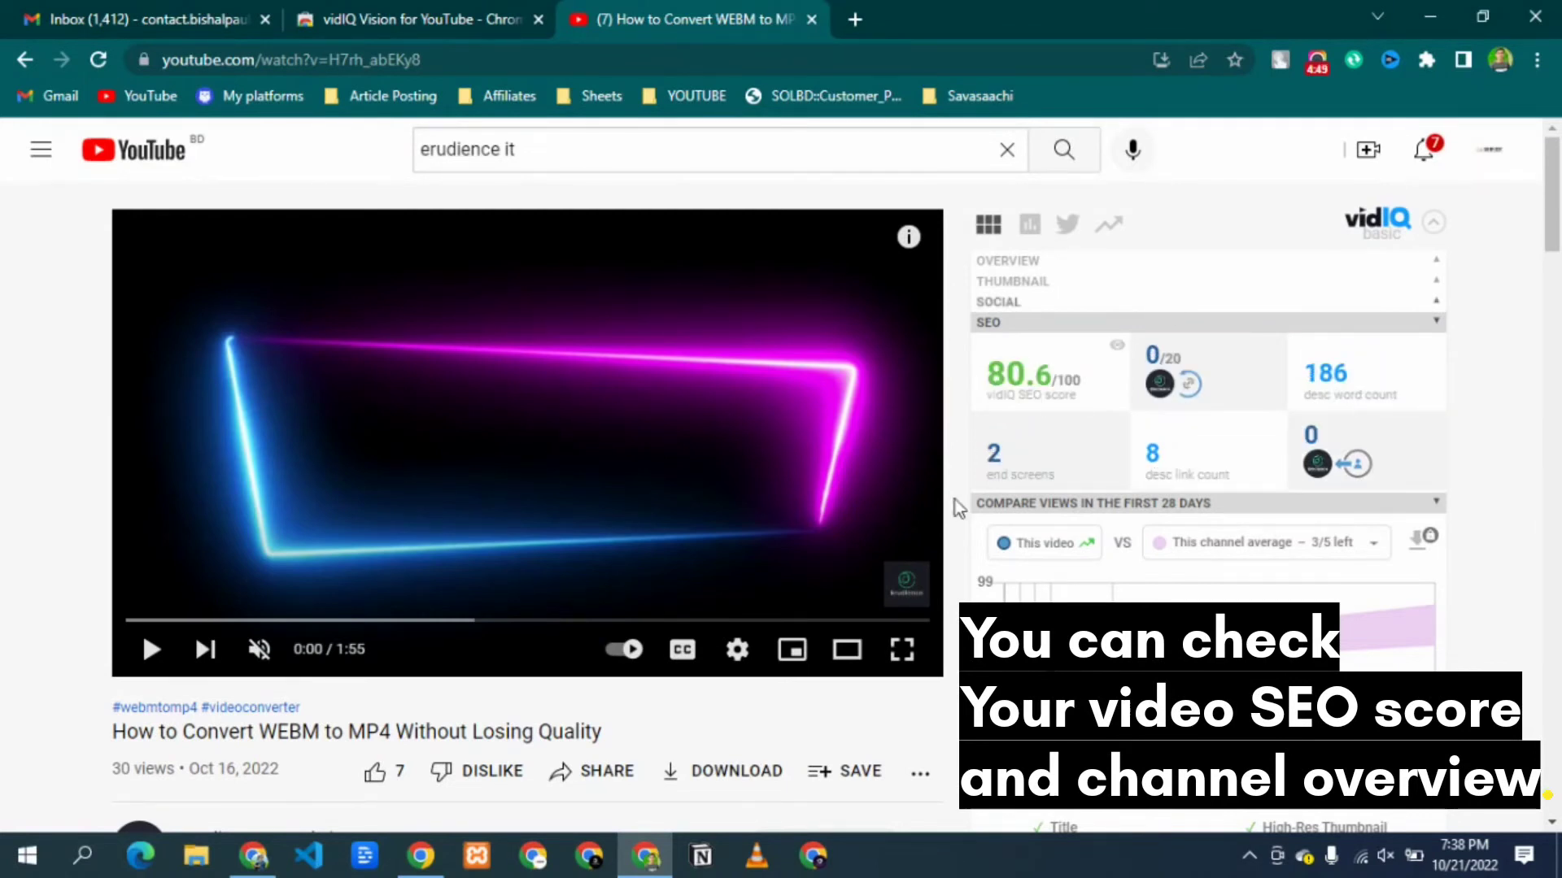
# Examine the WEBM to MP4 video's vidIQ SEO score, view comparison, optimization checklist, channel statistics, video tags and channel tags
pyautogui.moveTo(1360, 366)
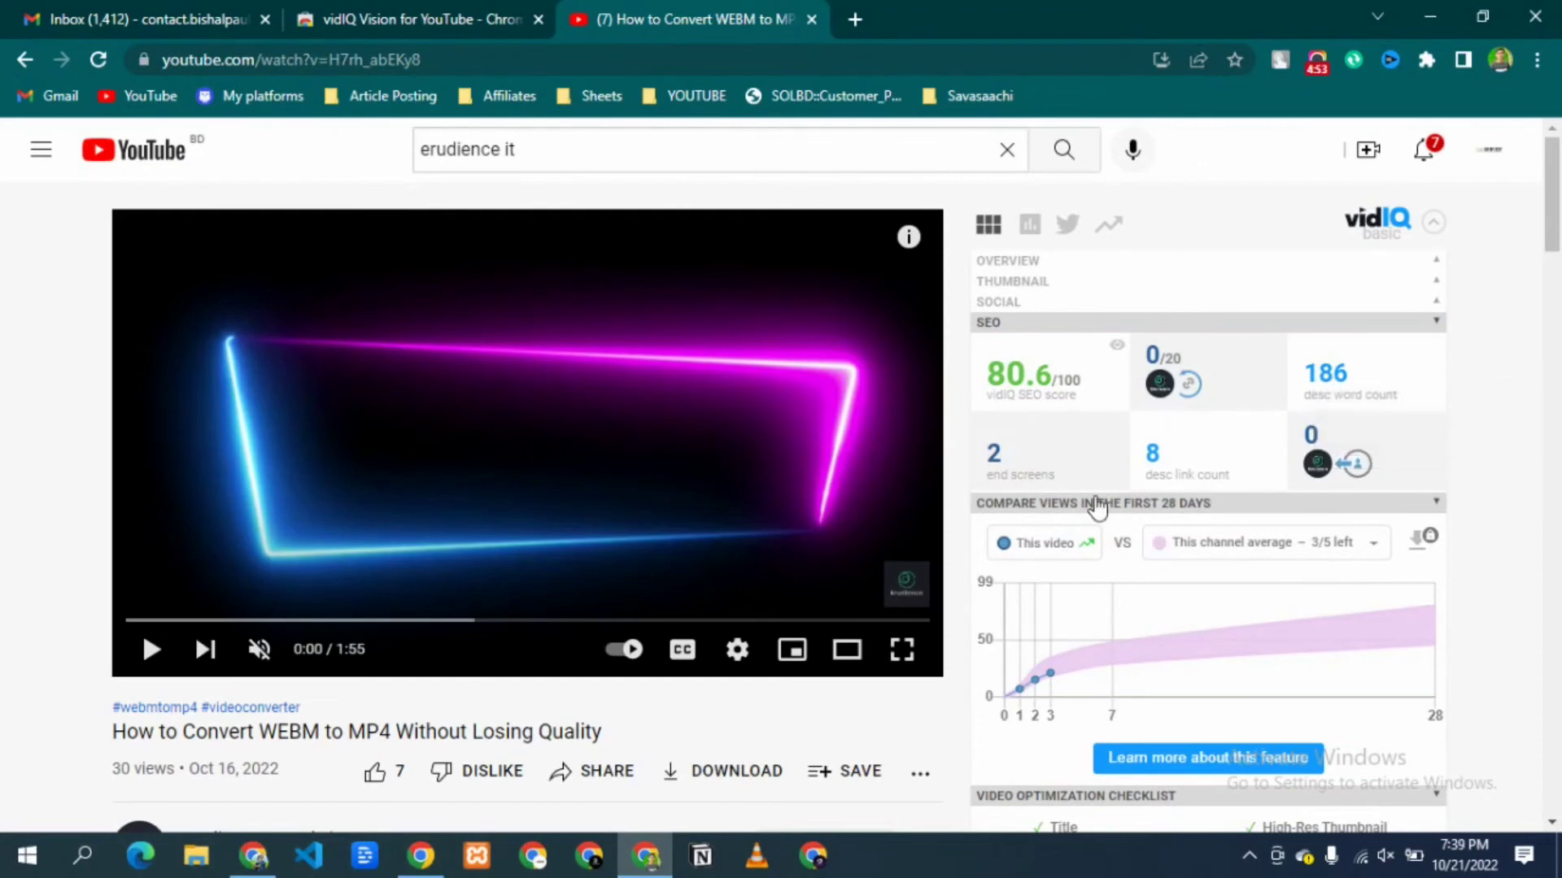
pyautogui.scroll(-3, 1094, 505)
pyautogui.scroll(-1, 1098, 504)
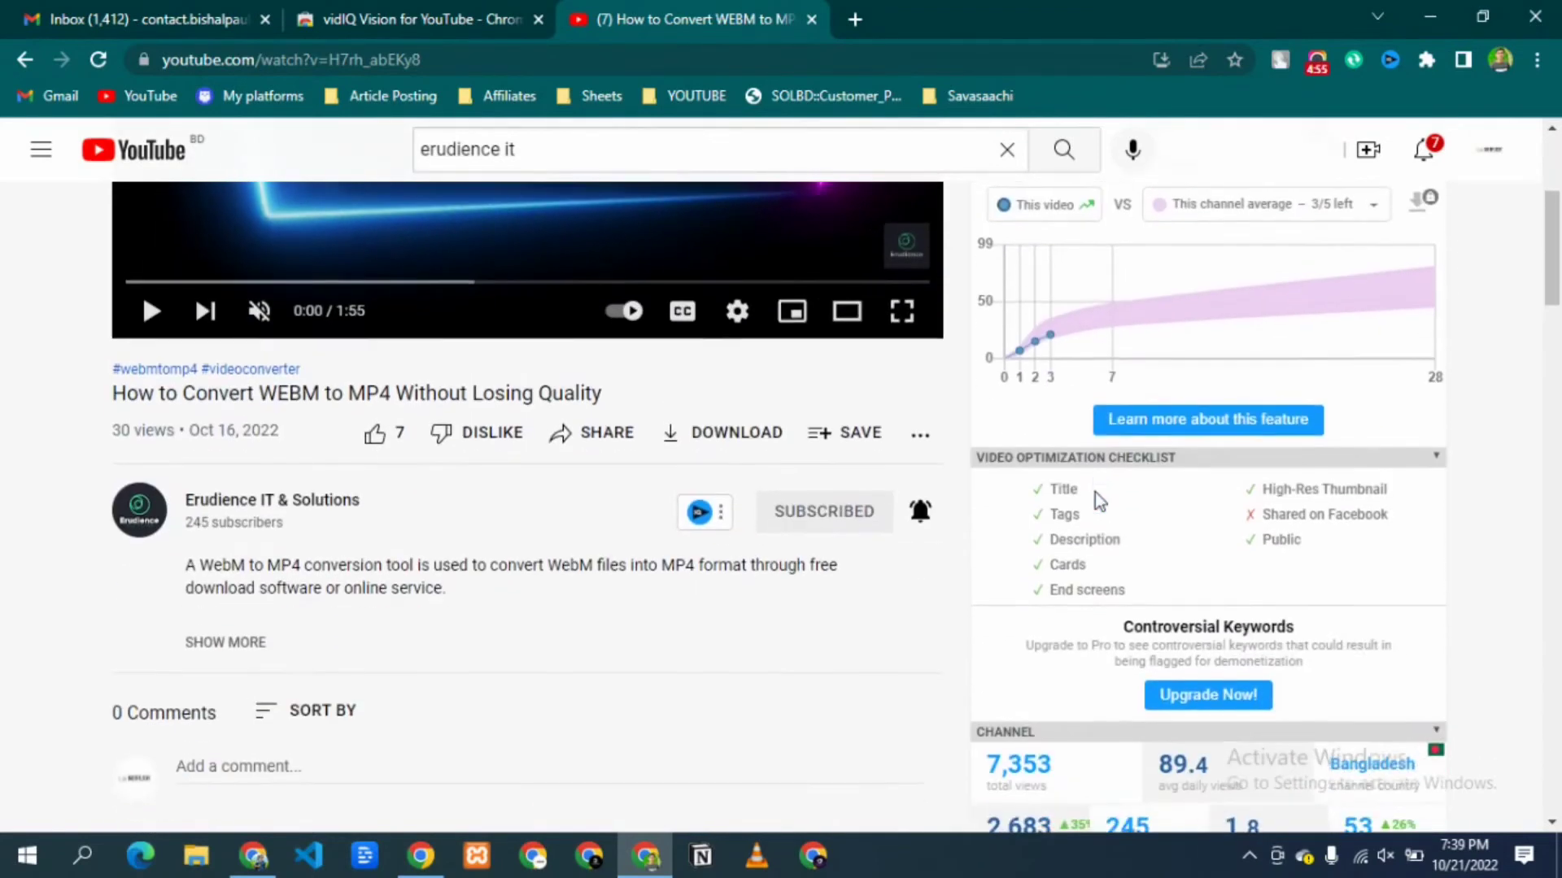
pyautogui.scroll(-5, 1311, 508)
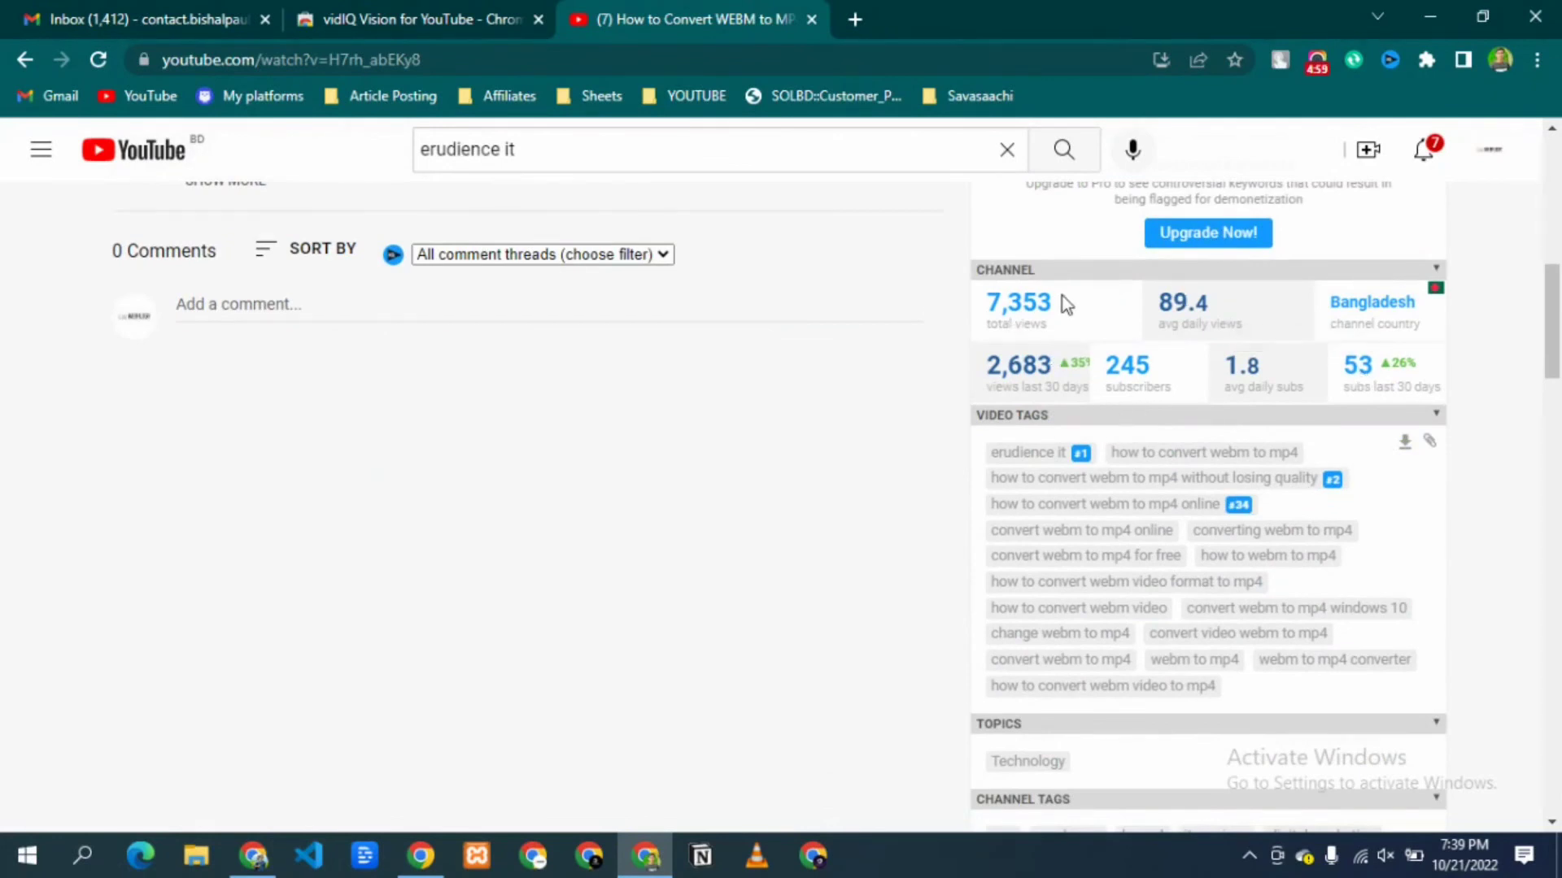
pyautogui.scroll(-1, 1171, 343)
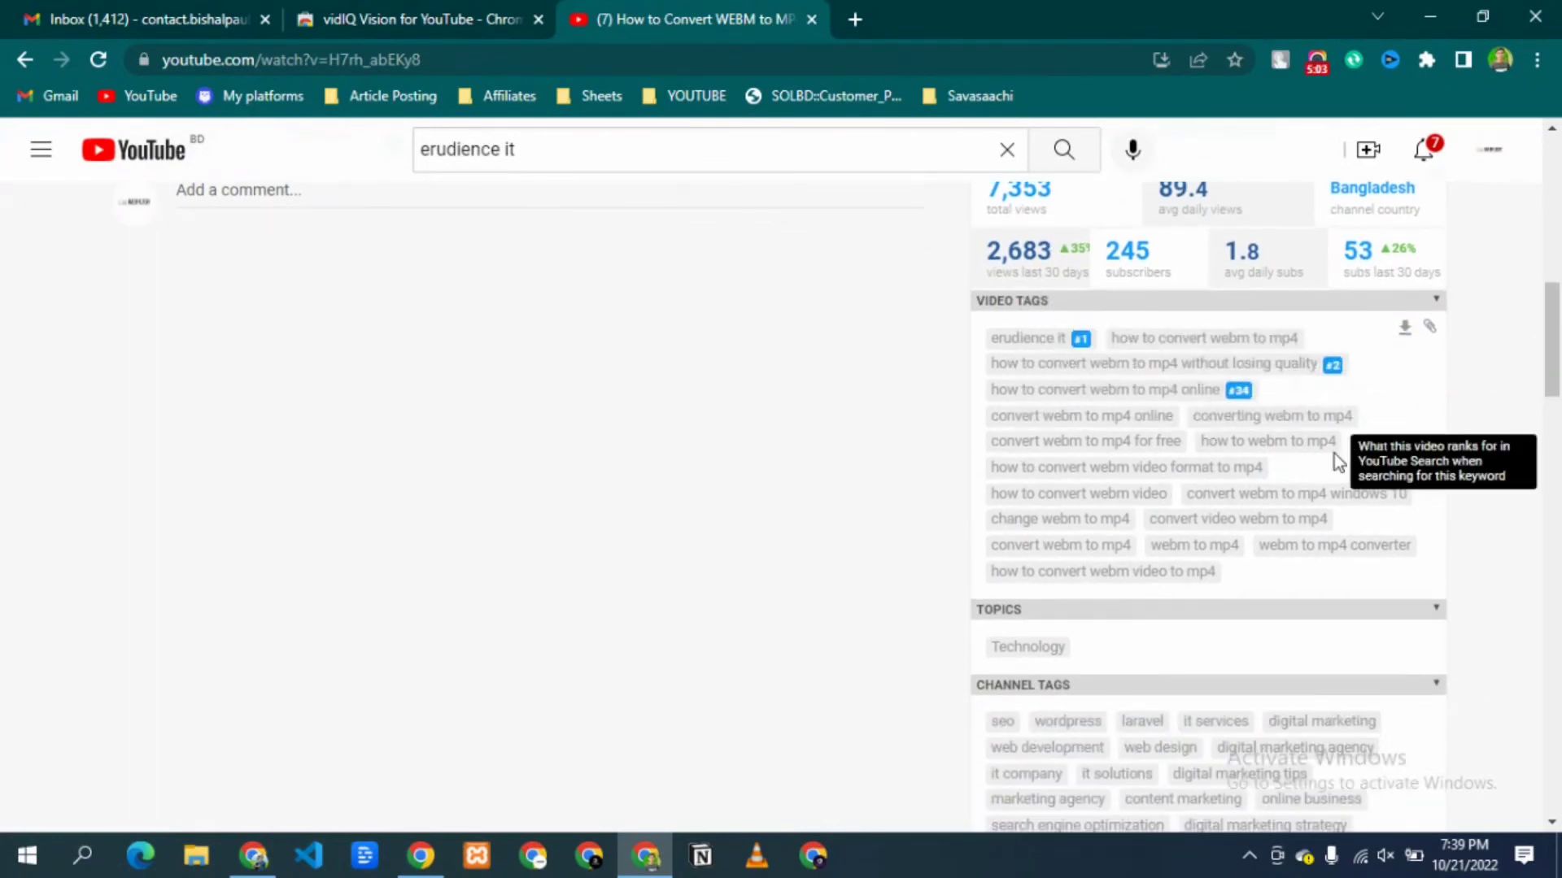
pyautogui.scroll(-5, 1334, 454)
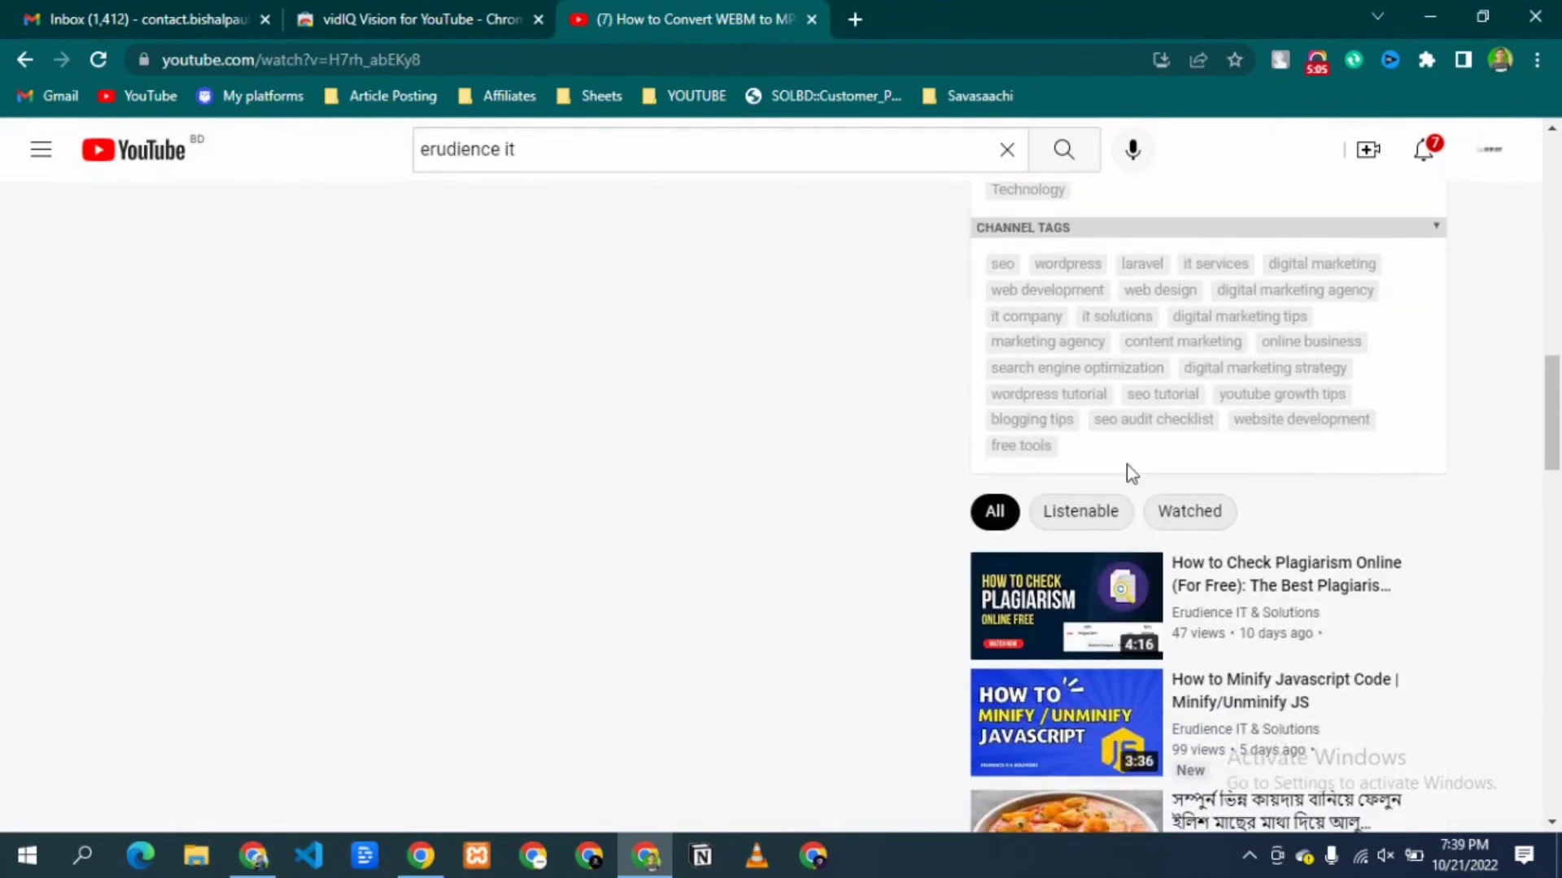
pyautogui.scroll(10, 1129, 470)
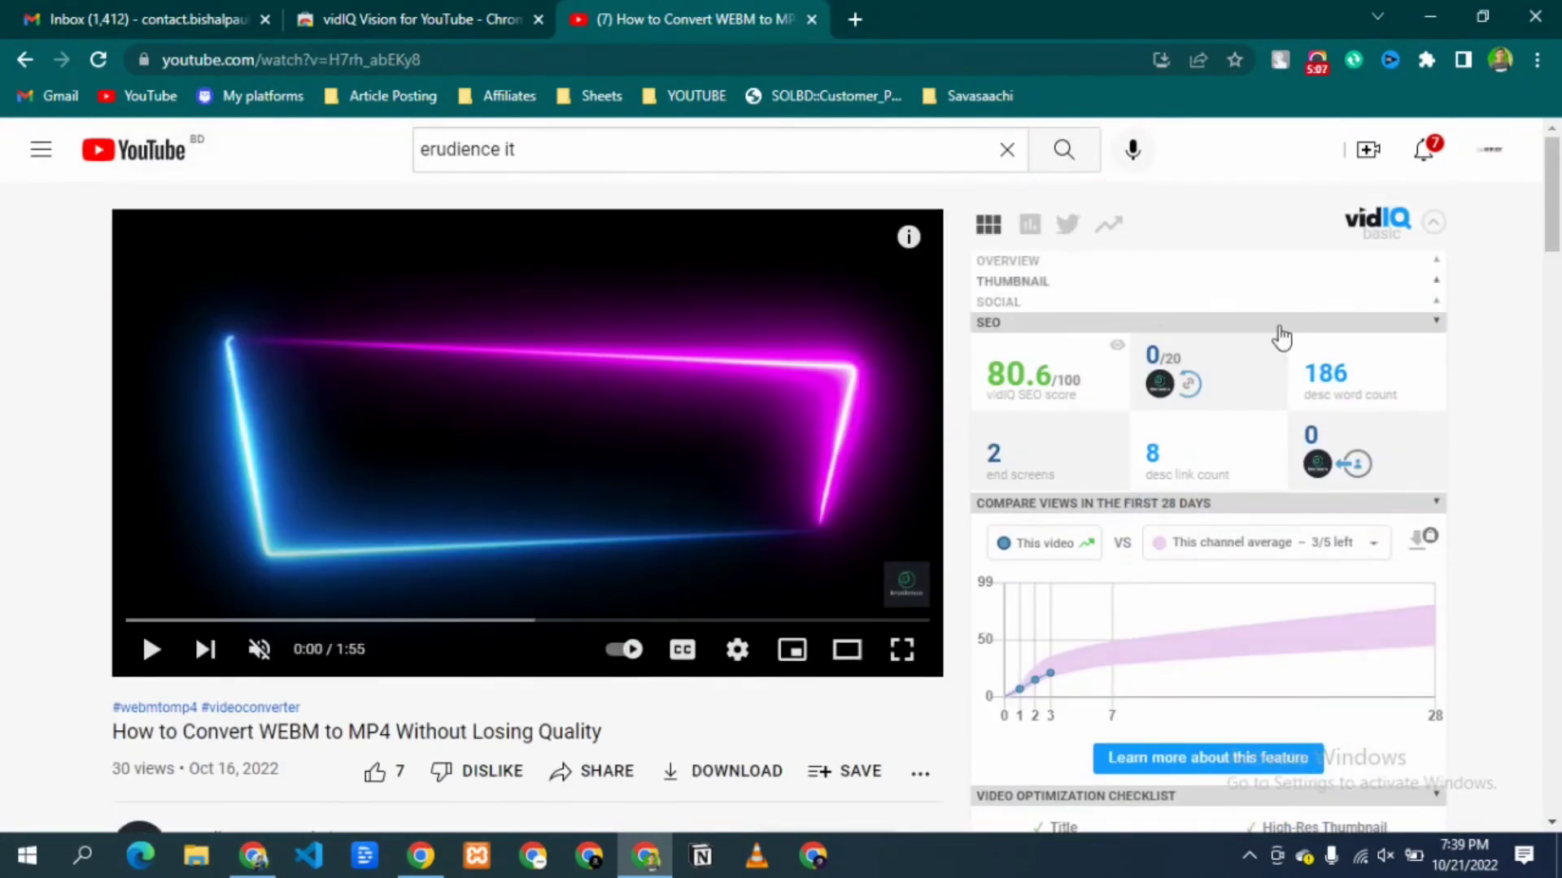
pyautogui.scroll(-4, 1026, 492)
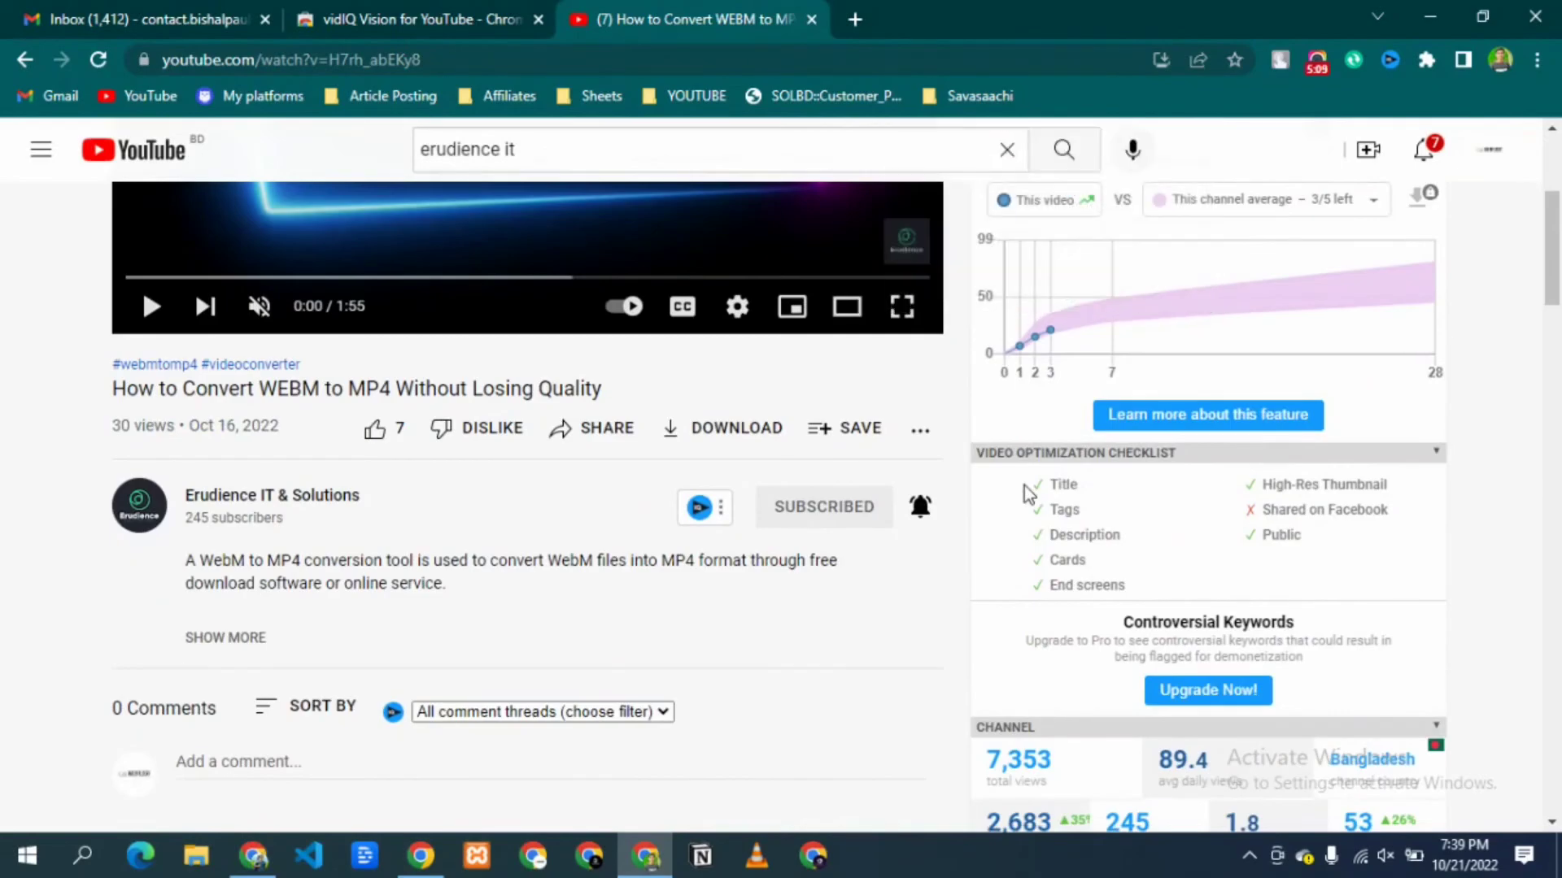